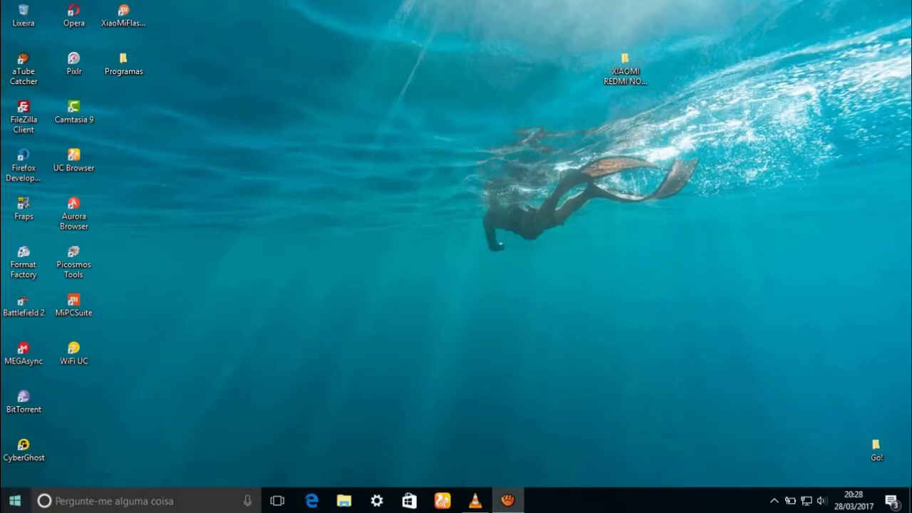
{"action": "right_click", "coordinate": [15, 501]}
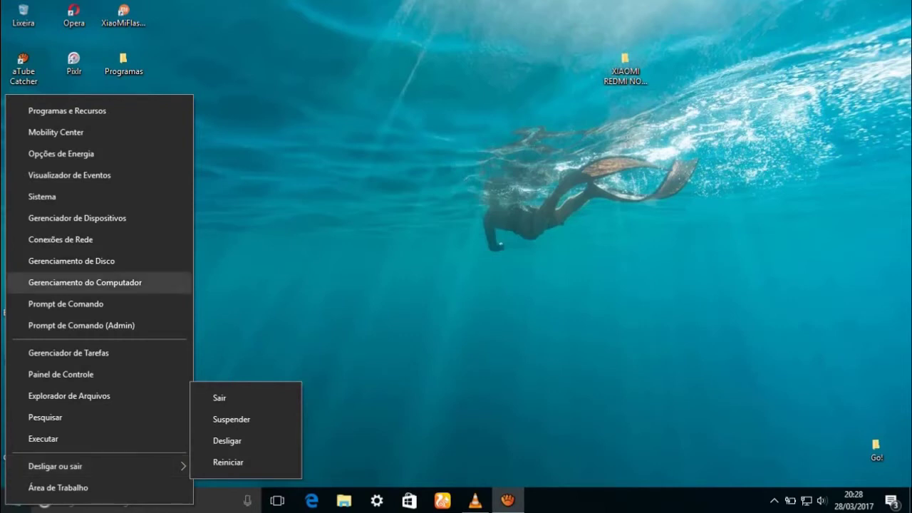
{"action": "left_click", "coordinate": [84, 283]}
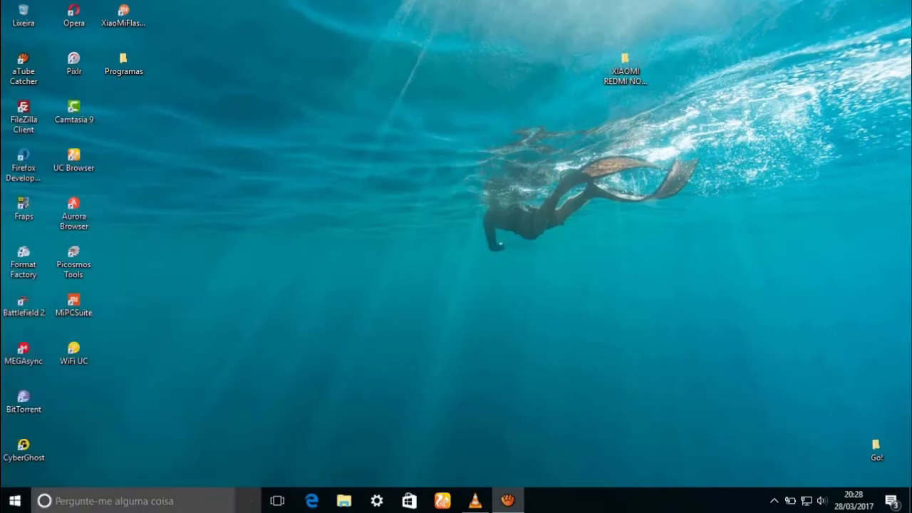
{"action": "right_click", "coordinate": [14, 501]}
{"action": "left_click", "coordinate": [64, 489]}
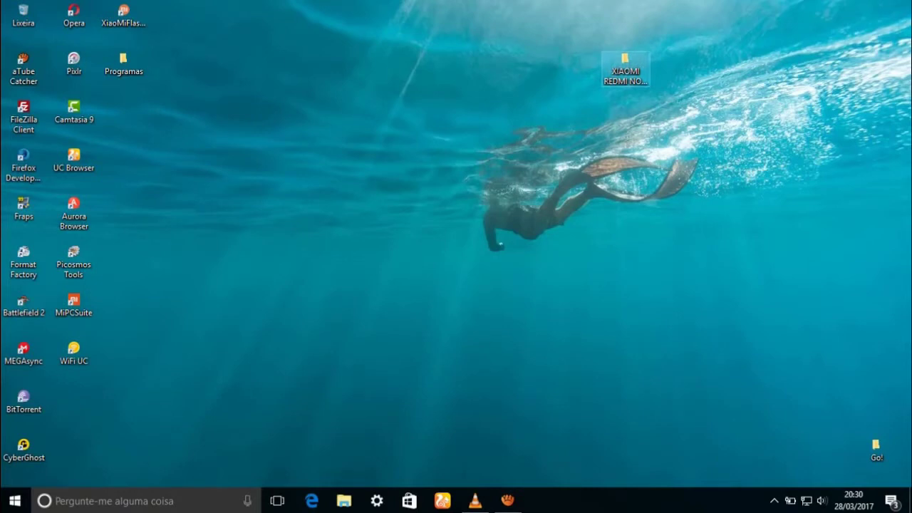
Open the MTK_Driver_Installer_.1352 ext folder within MTK Usb Driver v1.0.4, starting from the desktop's XIAOMI REDMI NOTE 4 folder
{"action": "double_click", "coordinate": [625, 68]}
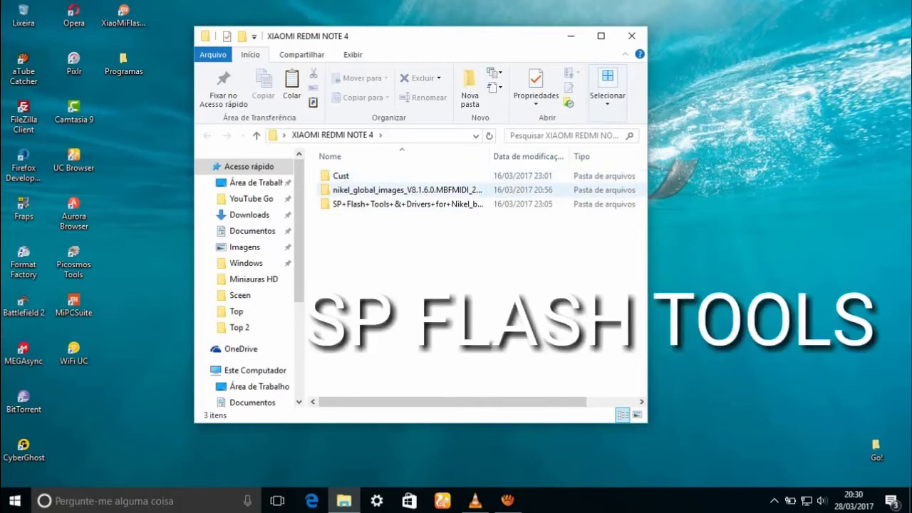
{"action": "double_click", "coordinate": [385, 204]}
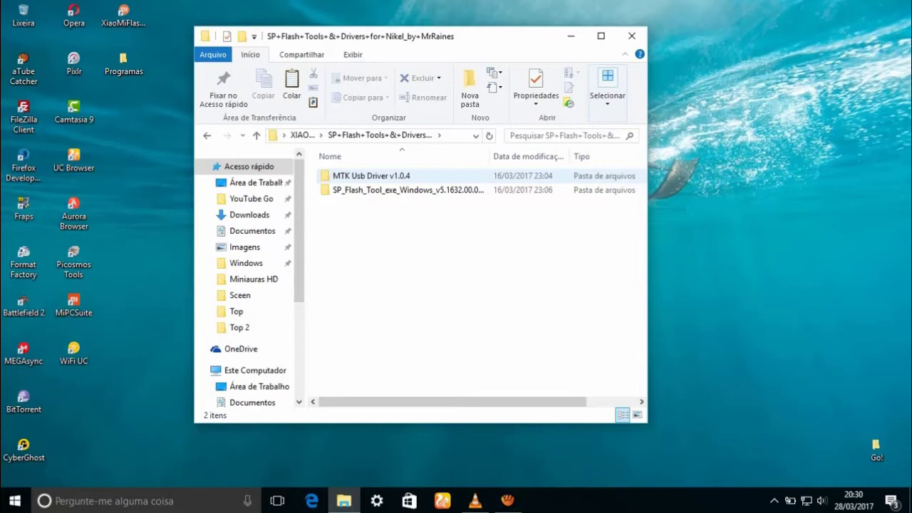
{"action": "double_click", "coordinate": [371, 176]}
{"action": "double_click", "coordinate": [370, 175]}
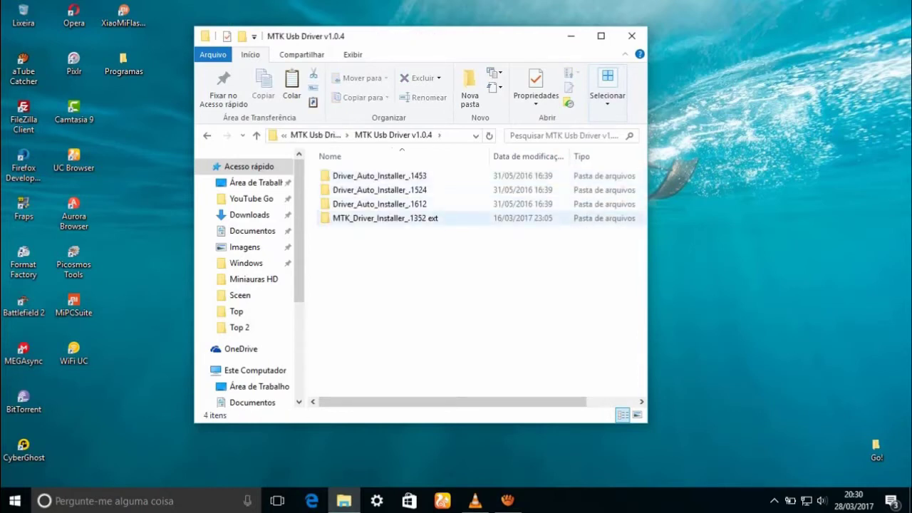
{"action": "double_click", "coordinate": [353, 218]}
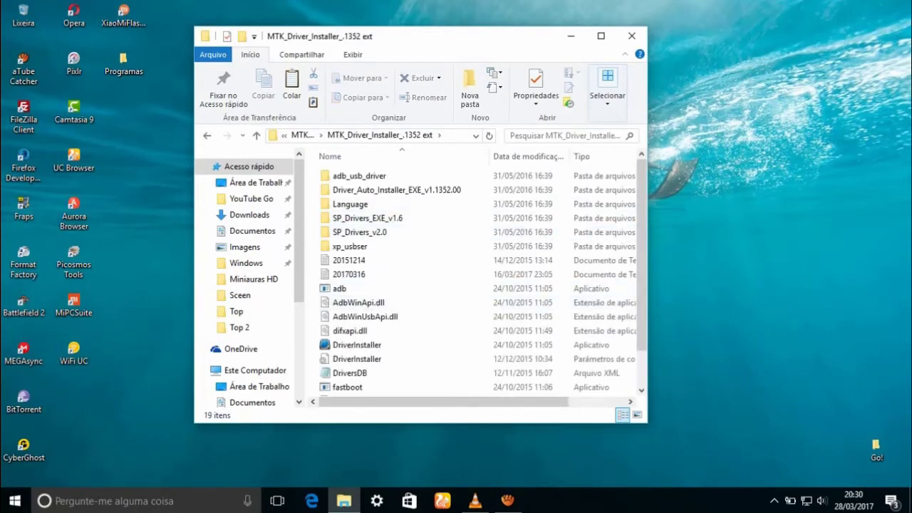
Find the DriverInstaller application and look at its option for running as administrator
{"action": "scroll", "coordinate": [399, 302], "scroll_direction": "down", "scroll_amount": 1}
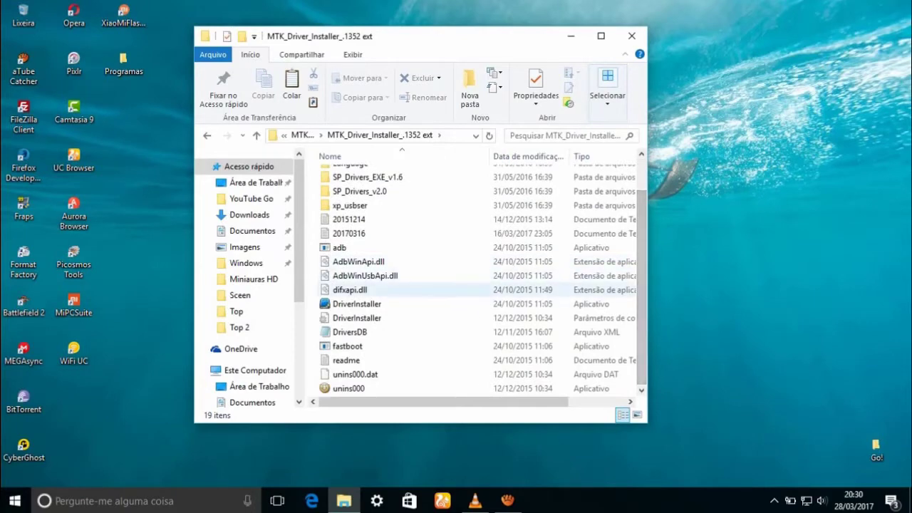
{"action": "left_click", "coordinate": [356, 303]}
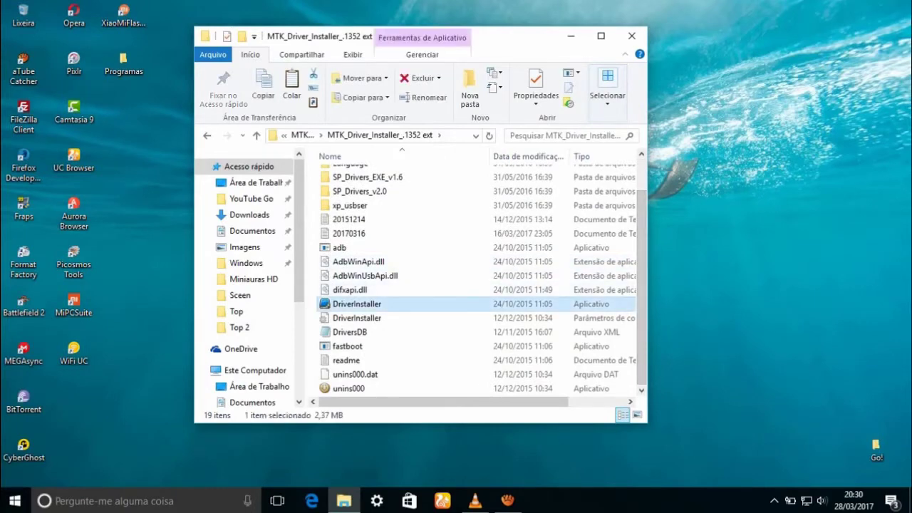
{"action": "right_click", "coordinate": [371, 303]}
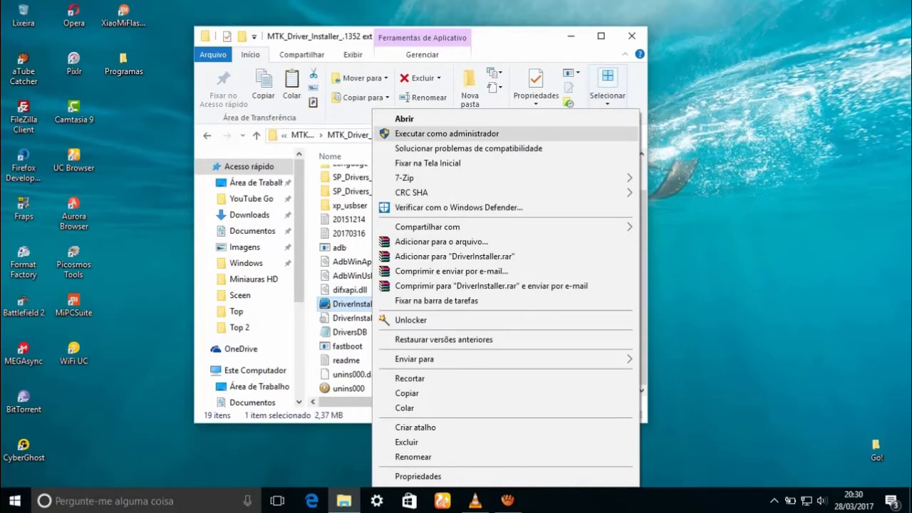
{"action": "key", "text": "Escape"}
{"action": "left_click", "coordinate": [335, 156]}
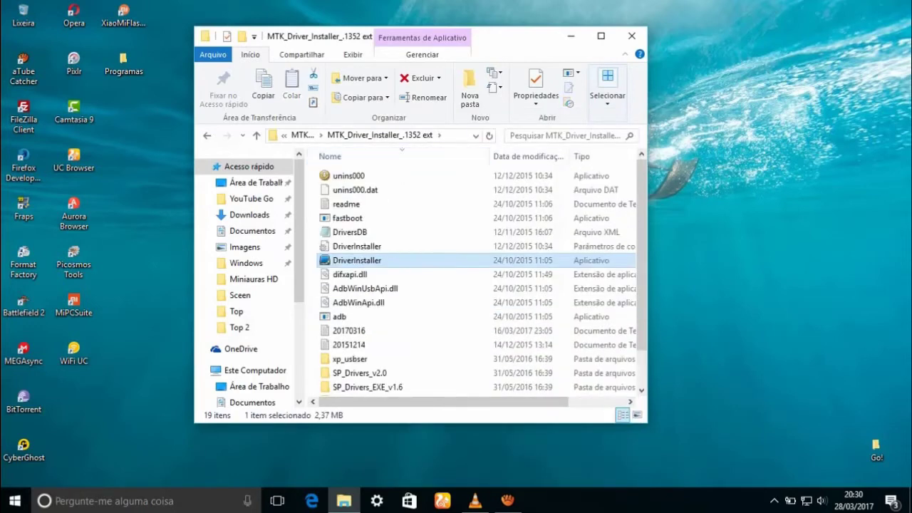
Return to the XIAOMI REDMI NOTE 4 folder and copy the cust image from its Cust subfolder
{"action": "key", "text": "BackSpace"}
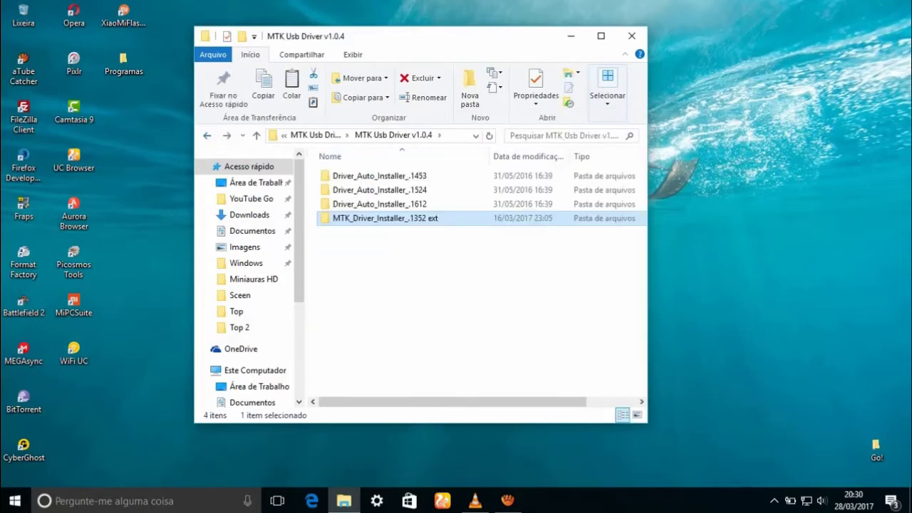
{"action": "key", "text": "BackSpace"}
{"action": "key", "text": "BackSpace"}
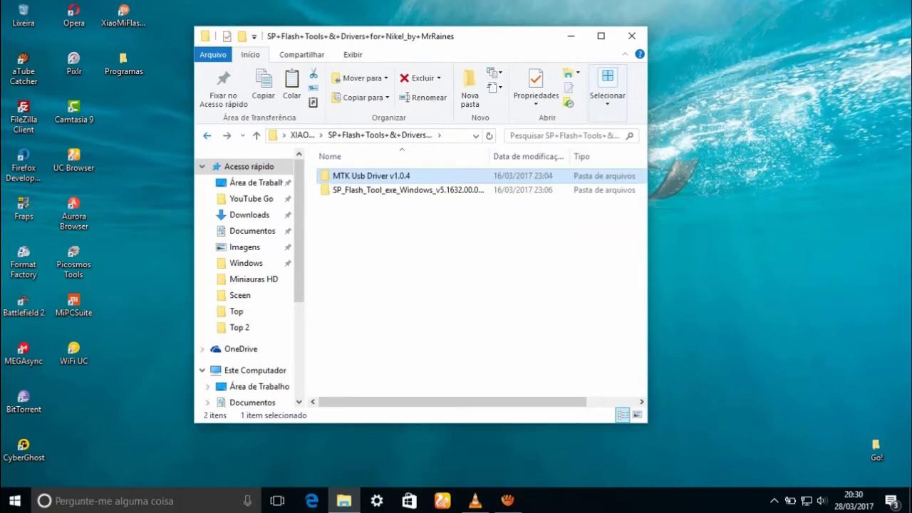
{"action": "key", "text": "BackSpace"}
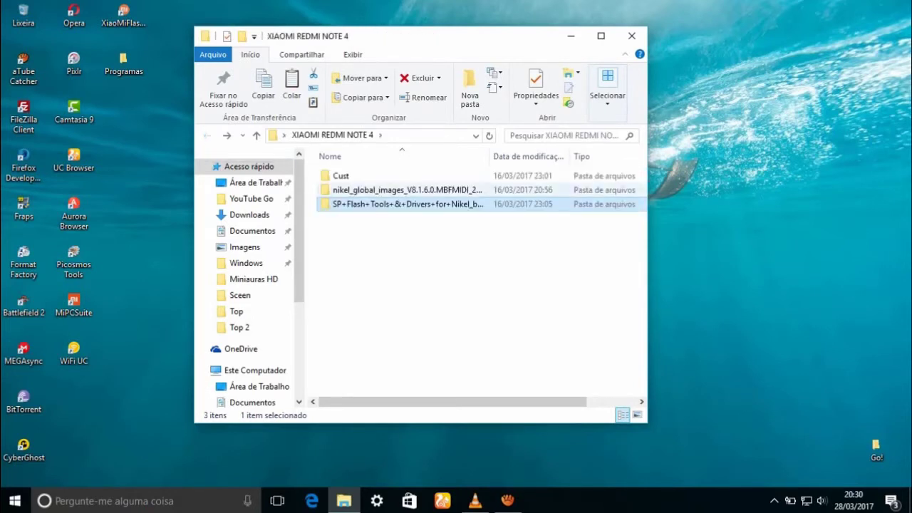
{"action": "double_click", "coordinate": [340, 176]}
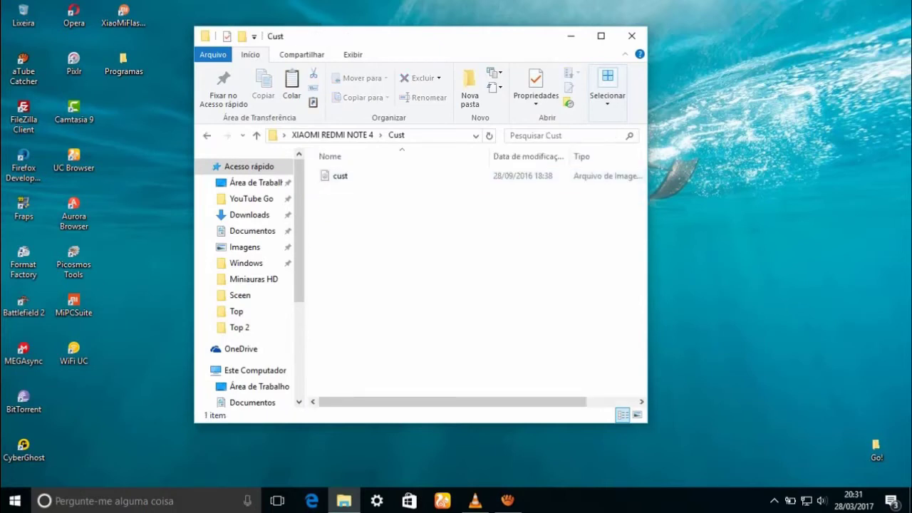
{"action": "right_click", "coordinate": [339, 175]}
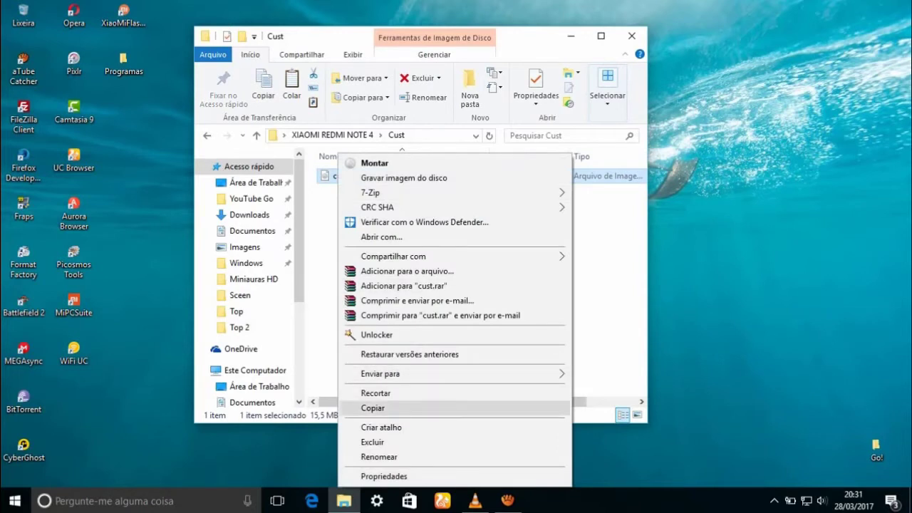
{"action": "key", "text": "Return"}
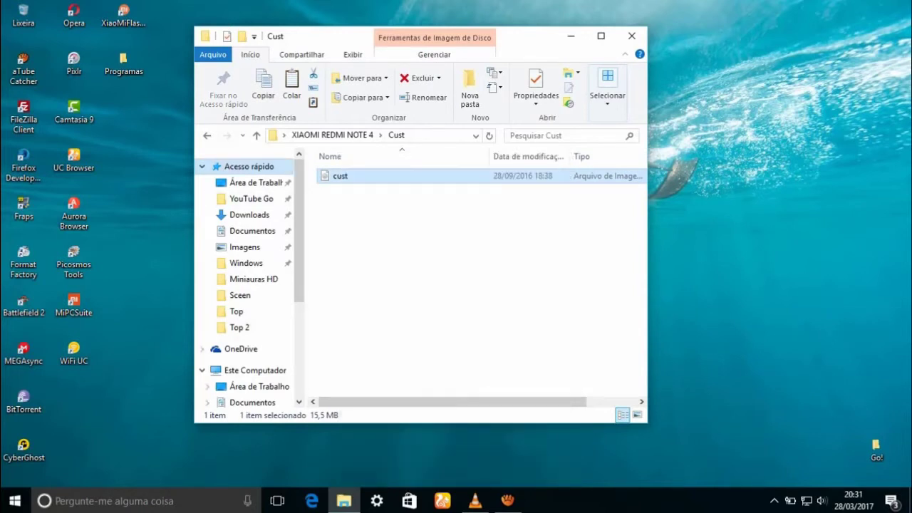
Paste the cust image into the images folder of the nikel_global_images_V8.1.6.0 ROM, replacing the existing file
{"action": "key", "text": "BackSpace"}
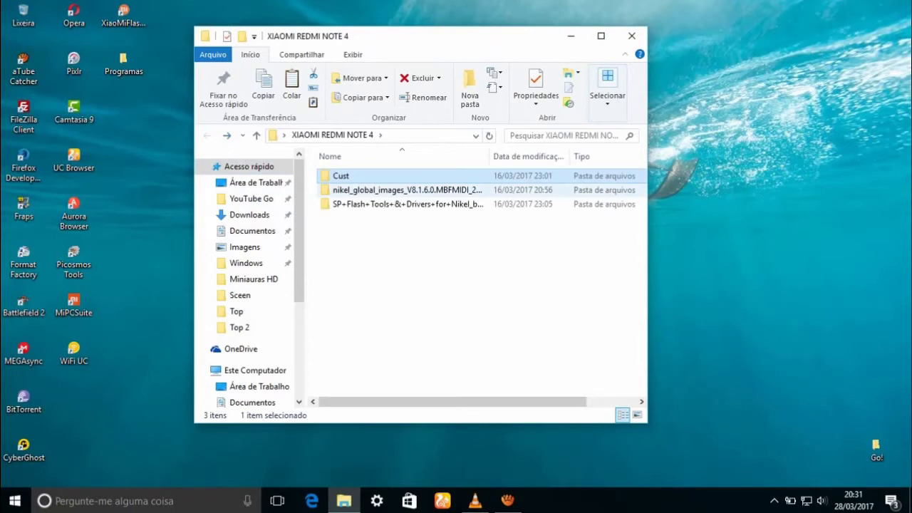
{"action": "double_click", "coordinate": [356, 189]}
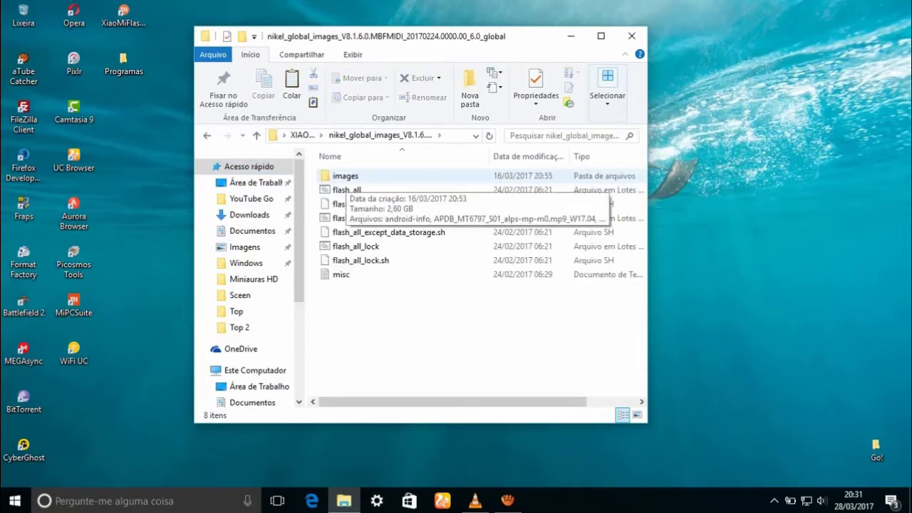
{"action": "double_click", "coordinate": [346, 176]}
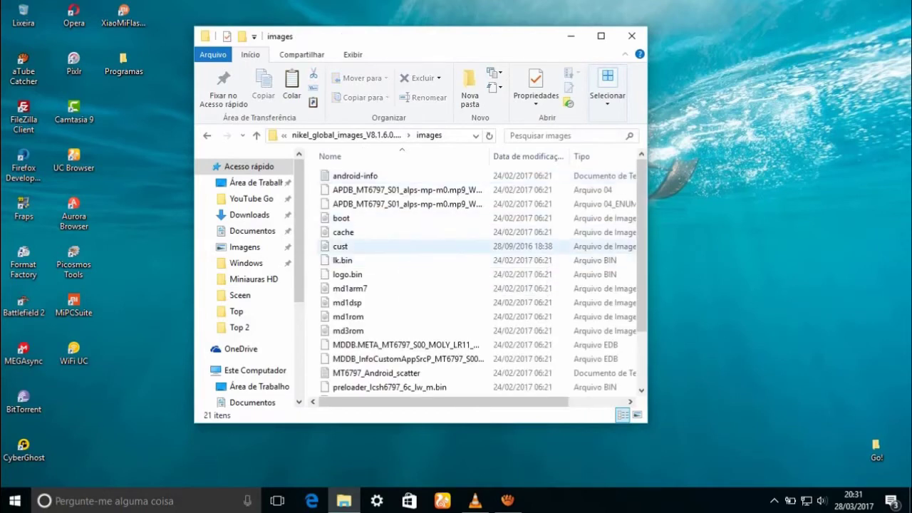
{"action": "right_click", "coordinate": [311, 214]}
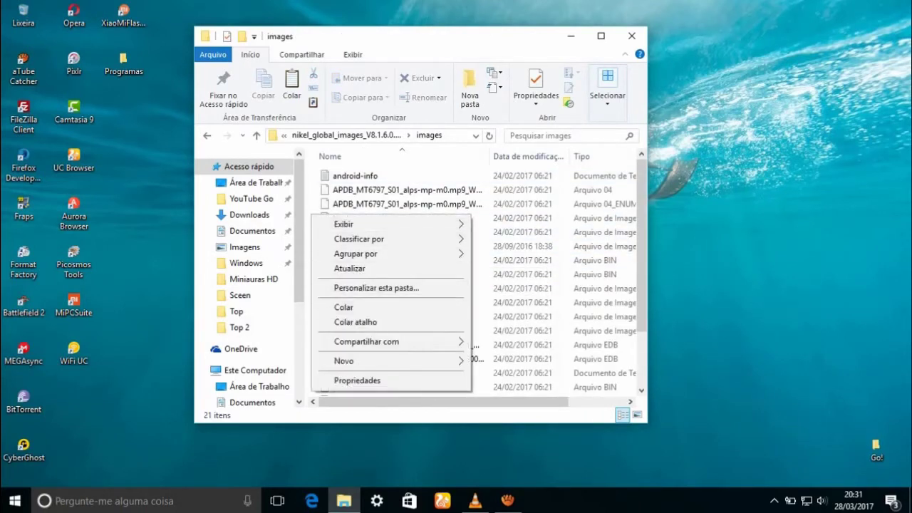
{"action": "left_click", "coordinate": [343, 307]}
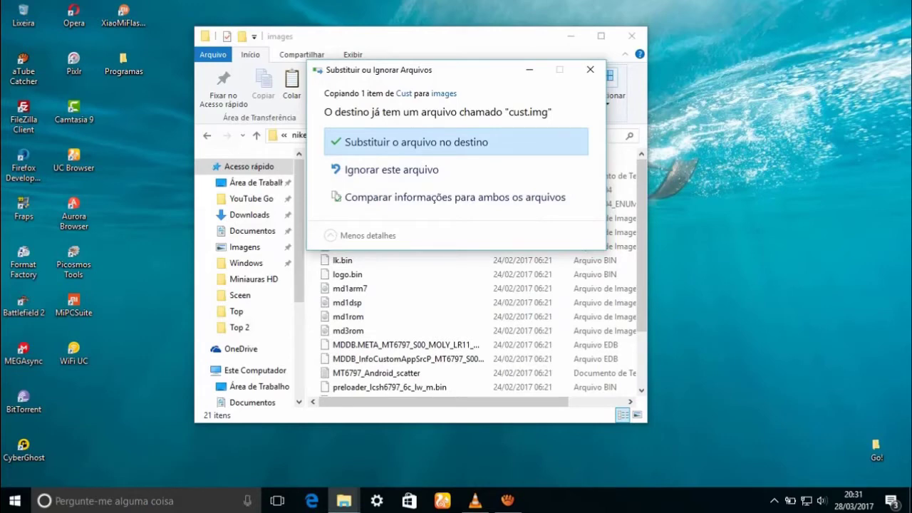
{"action": "left_click", "coordinate": [456, 141]}
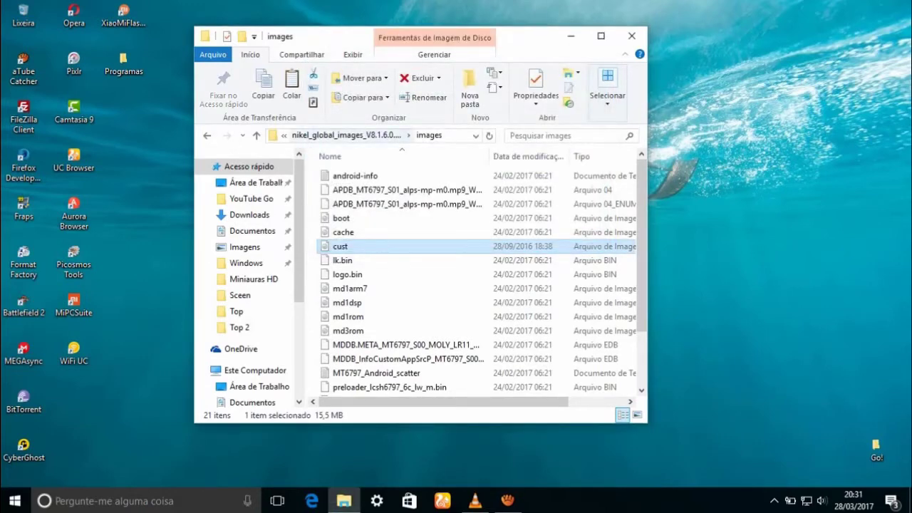
Run flash_tool as administrator from the SP_Flash_Tool_exe_Windows_v5.1632.00.000 folder inside the SP Flash Tools & Drivers folder
{"action": "left_click", "coordinate": [347, 135]}
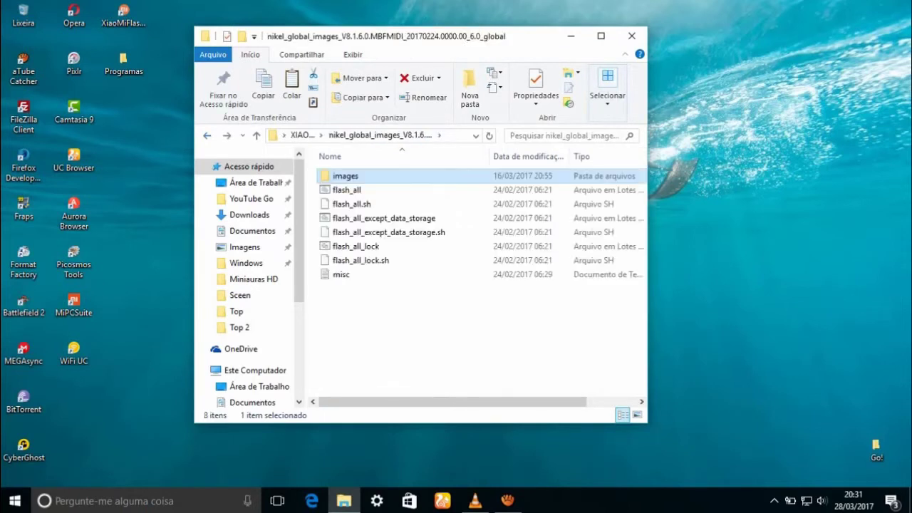
{"action": "key", "text": "alt+Up"}
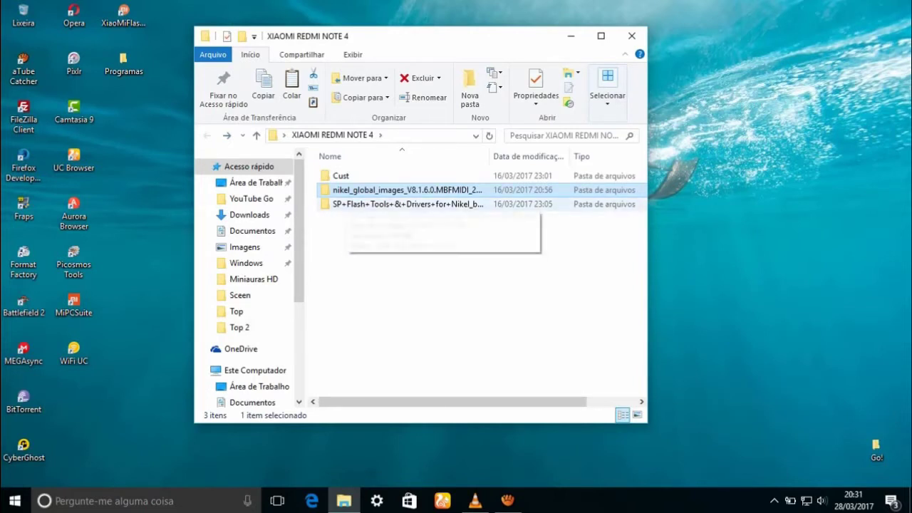
{"action": "double_click", "coordinate": [356, 204]}
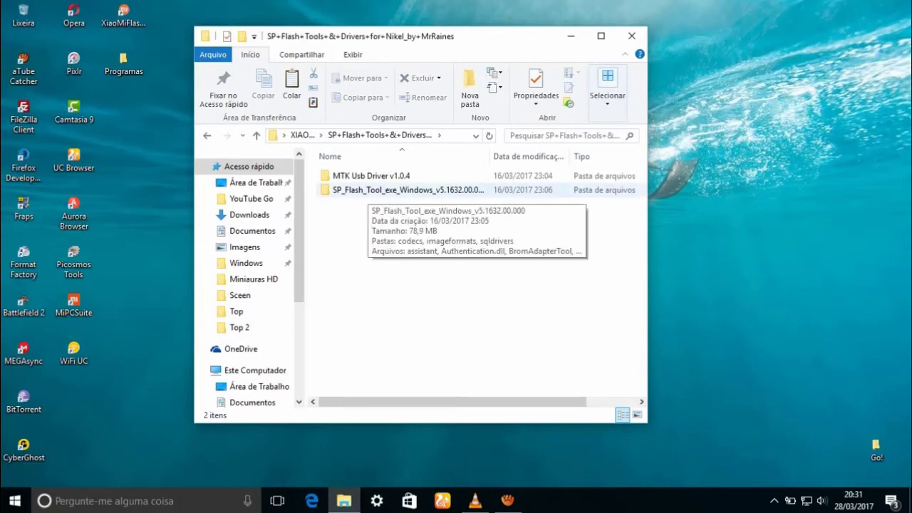
{"action": "double_click", "coordinate": [371, 190]}
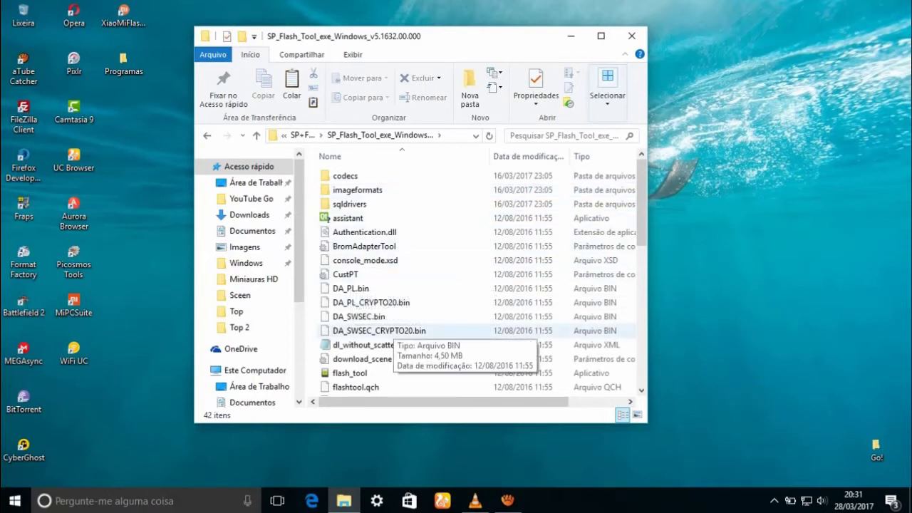
{"action": "scroll", "coordinate": [499, 204], "scroll_direction": "down", "scroll_amount": 3}
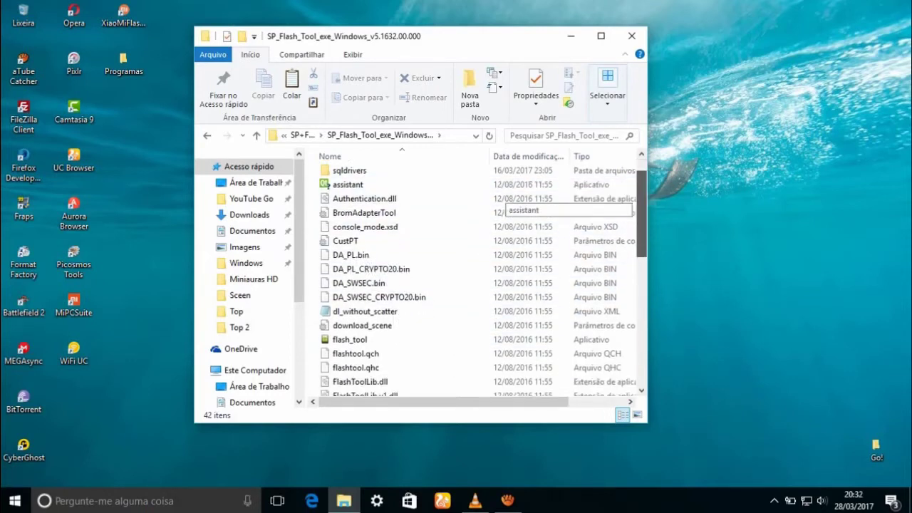
{"action": "scroll", "coordinate": [502, 203], "scroll_direction": "up", "scroll_amount": 1}
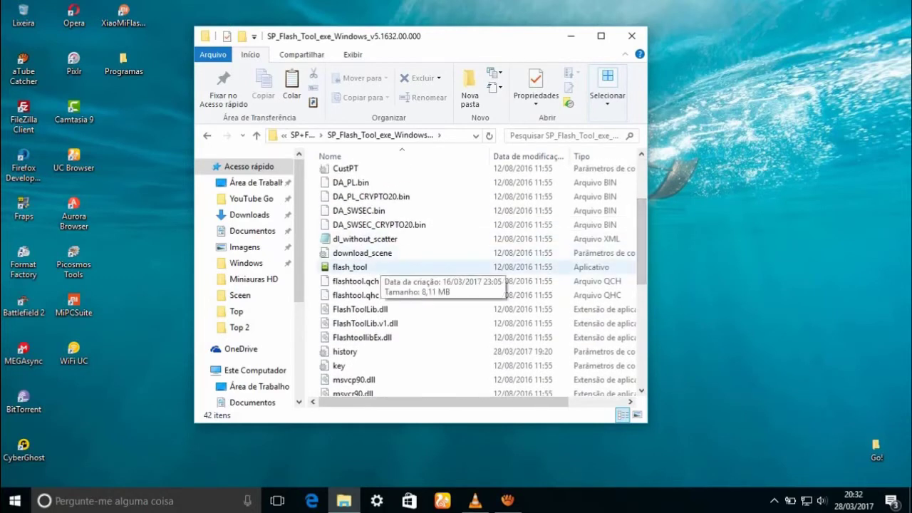
{"action": "left_click", "coordinate": [356, 266]}
{"action": "right_click", "coordinate": [331, 266]}
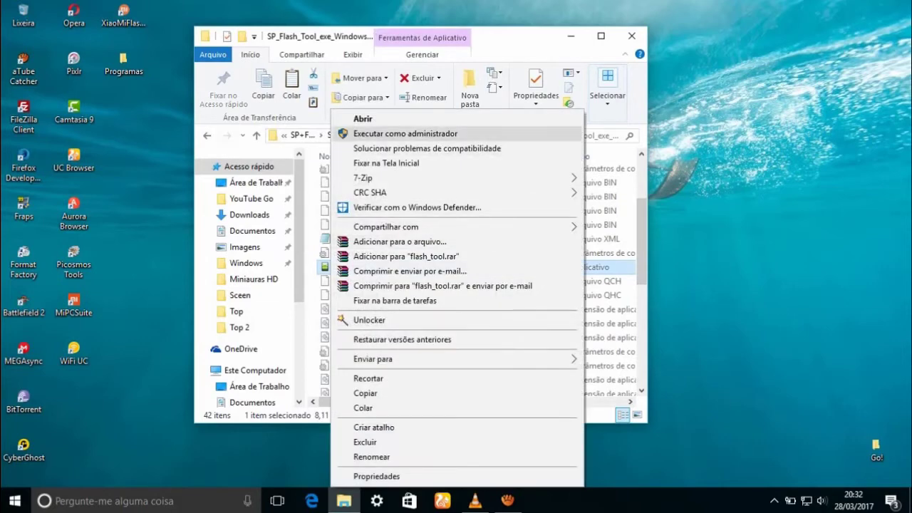
{"action": "left_click", "coordinate": [399, 133]}
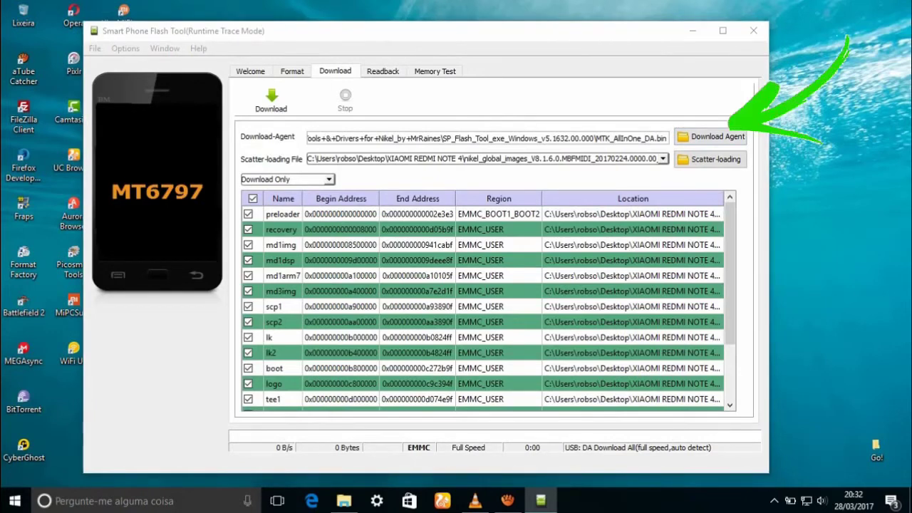
Load MTK_AllInOne_DA.bin from the SP_Flash_Tool_exe_Windows_v5.1632.00.000 folder inside XIAOMI REDMI NOTE 4 as the download agent
{"action": "key", "text": "Return"}
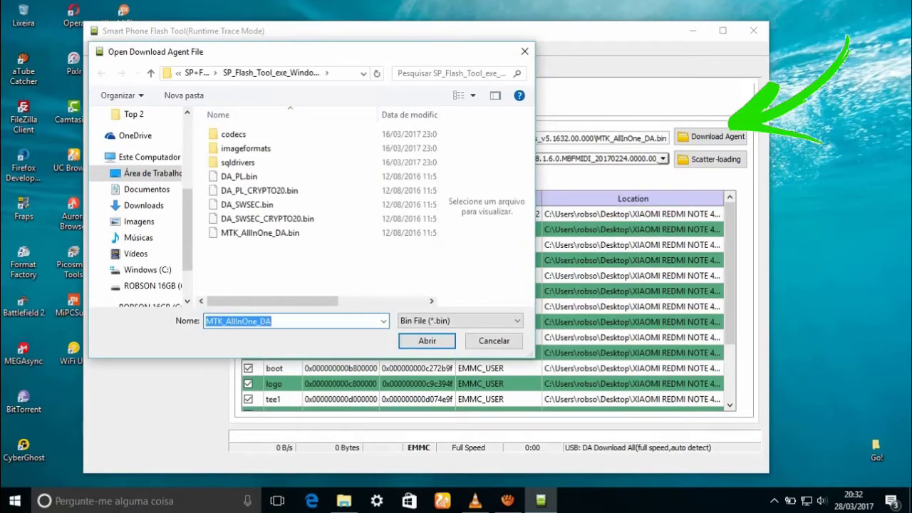
{"action": "left_click", "coordinate": [178, 73]}
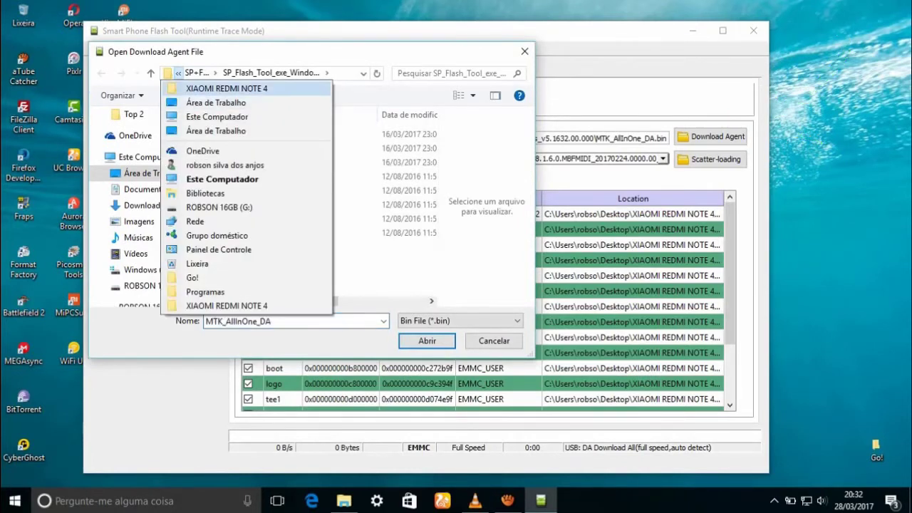
{"action": "left_click", "coordinate": [227, 88]}
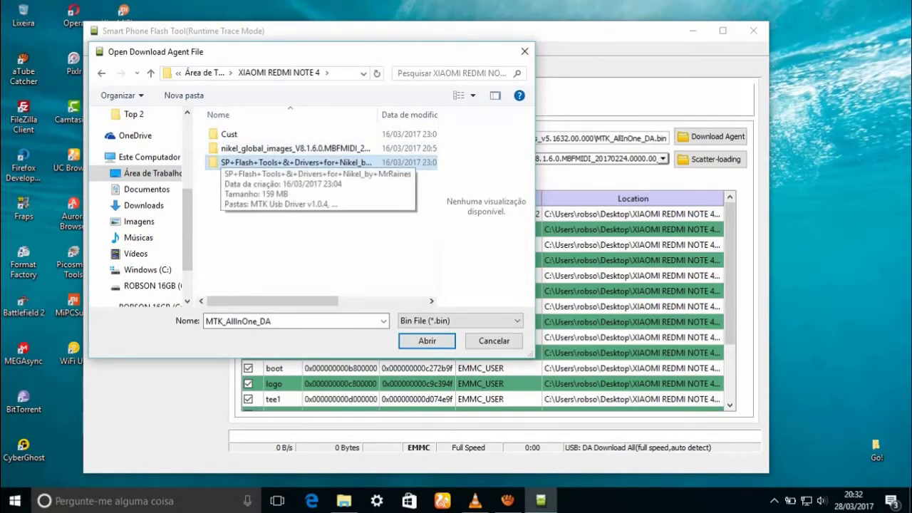
{"action": "double_click", "coordinate": [235, 162]}
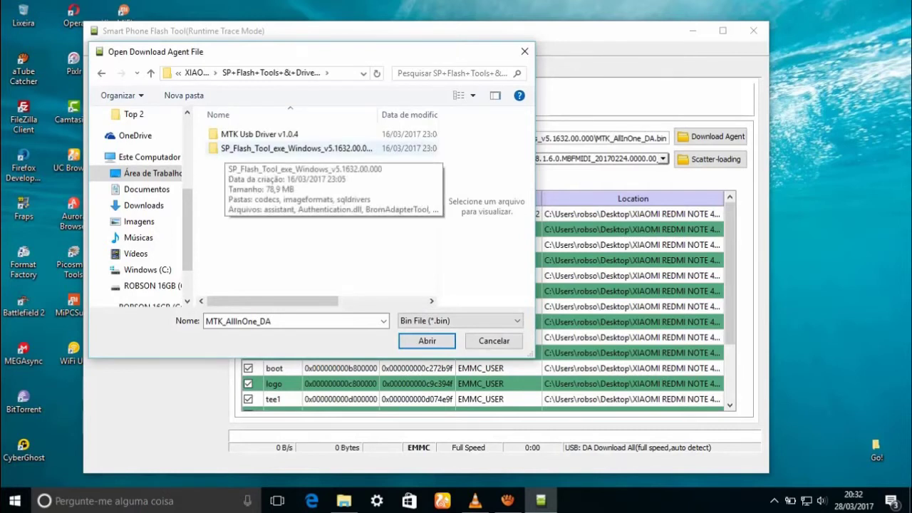
{"action": "double_click", "coordinate": [285, 148]}
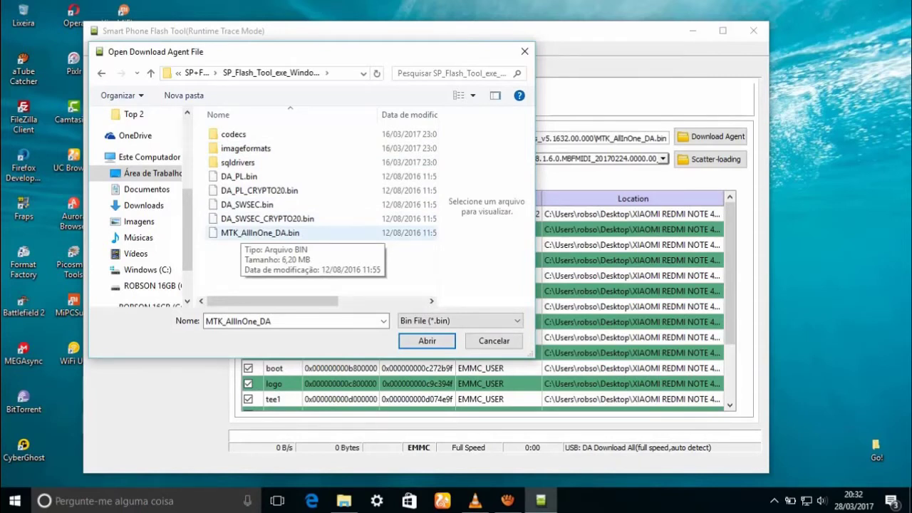
{"action": "left_click", "coordinate": [260, 232]}
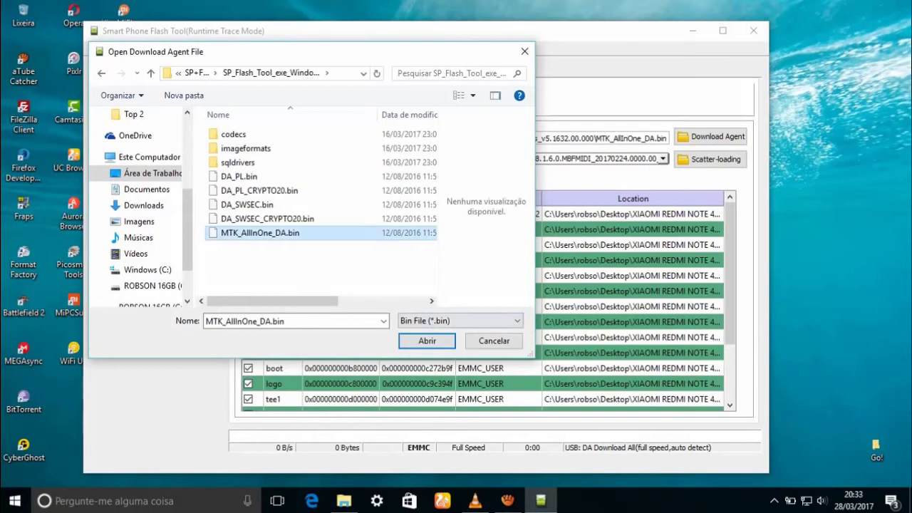
{"action": "left_click", "coordinate": [427, 341]}
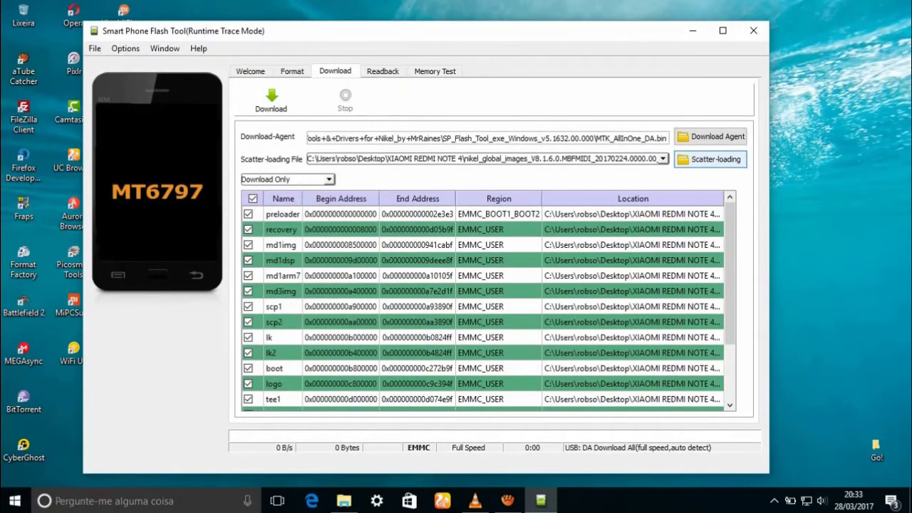
Load MT6797_Android_scatter from the images folder of the nikel_global_images_V8.1.6.0 ROM as the scatter-loading file
{"action": "left_click", "coordinate": [710, 159]}
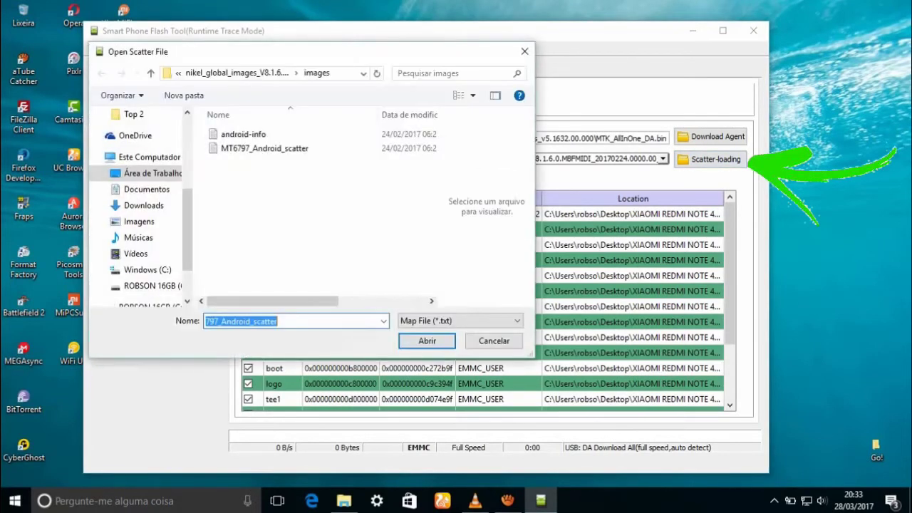
{"action": "left_click", "coordinate": [178, 73]}
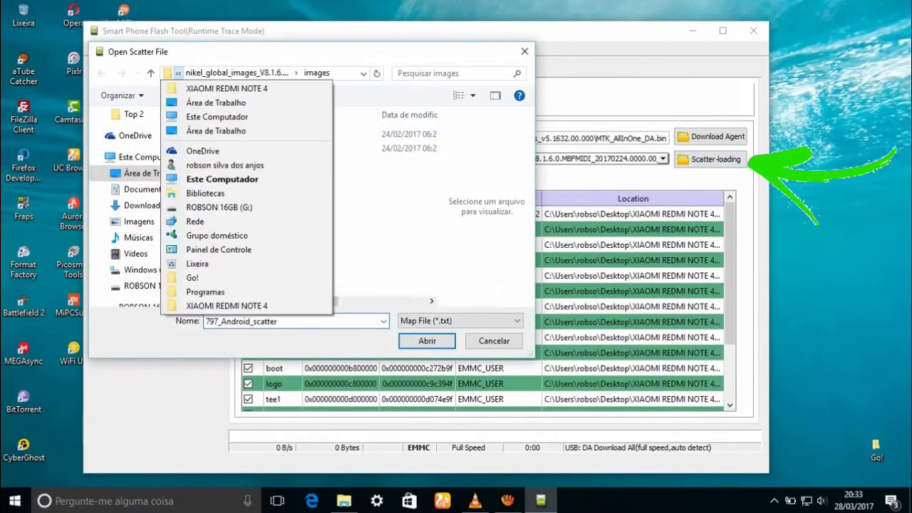
{"action": "left_click", "coordinate": [227, 89]}
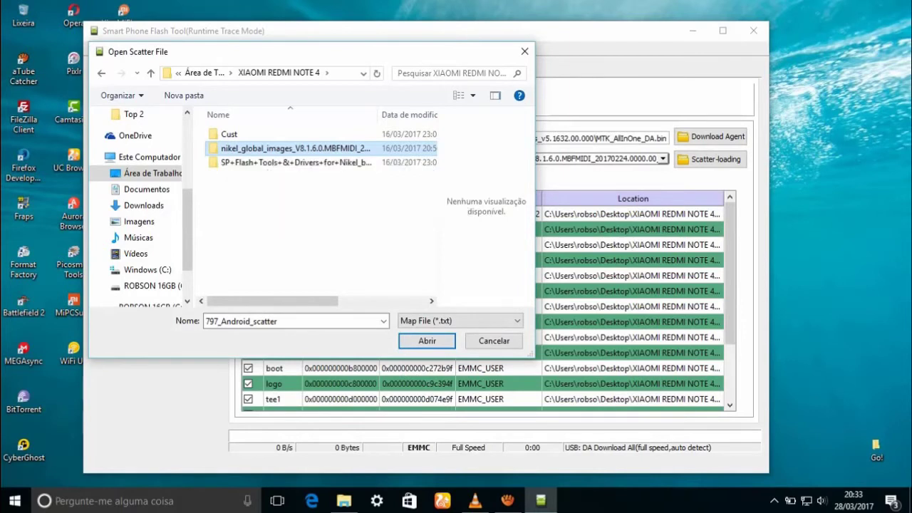
{"action": "double_click", "coordinate": [285, 148]}
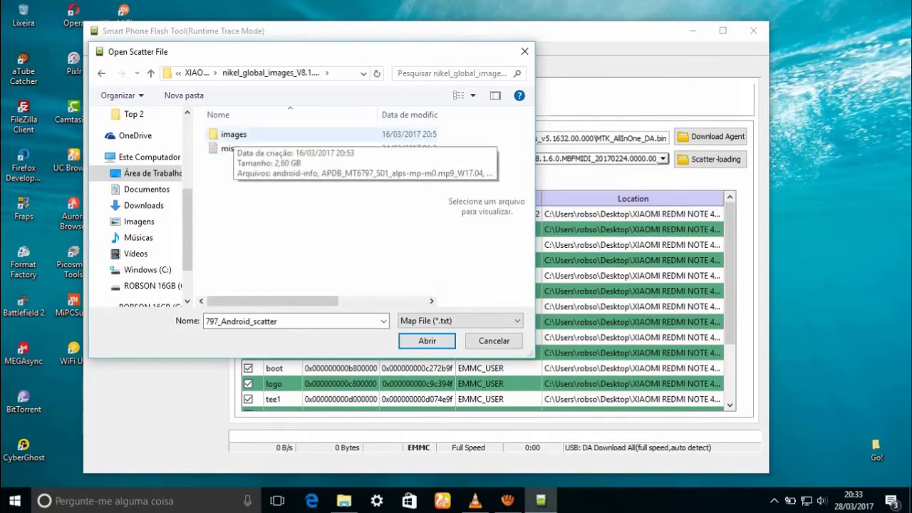
{"action": "double_click", "coordinate": [231, 135]}
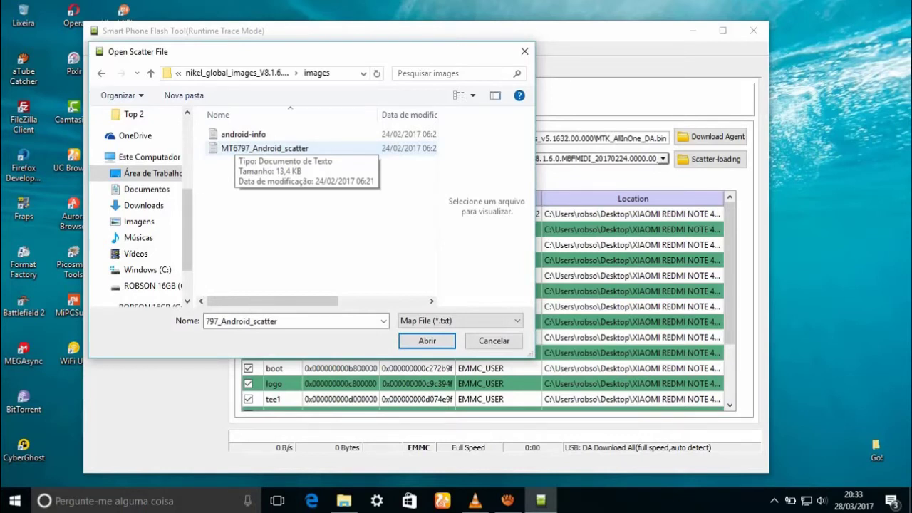
{"action": "left_click", "coordinate": [265, 148]}
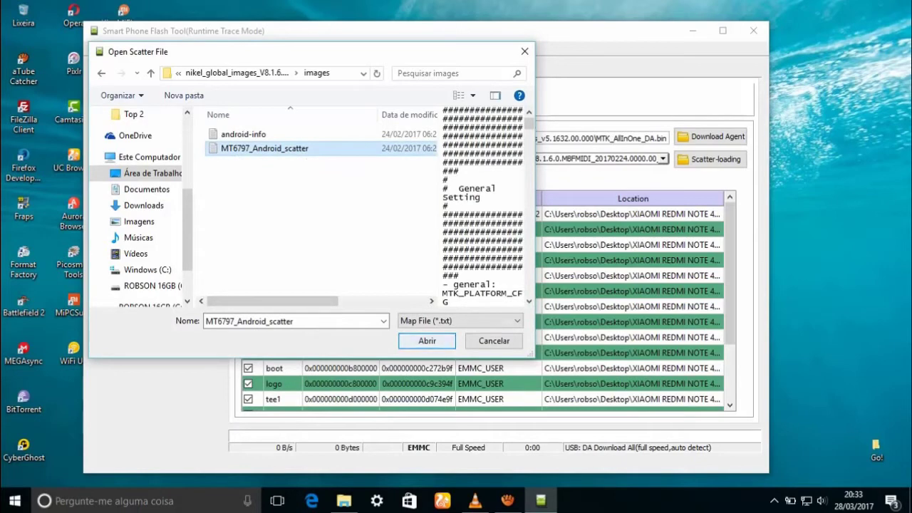
{"action": "key", "text": "Return"}
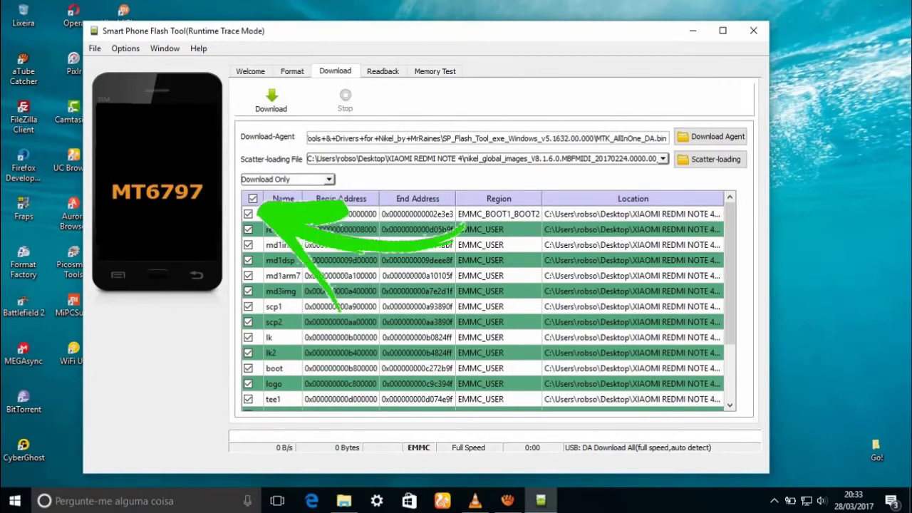
Exclude the preloader partition from flashing and choose the Download Only mode
{"action": "left_click", "coordinate": [247, 213]}
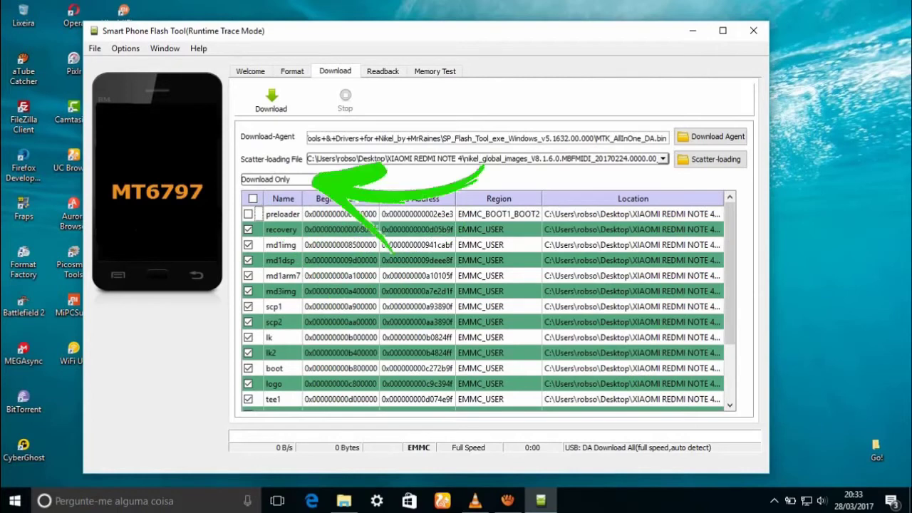
{"action": "left_click", "coordinate": [278, 179]}
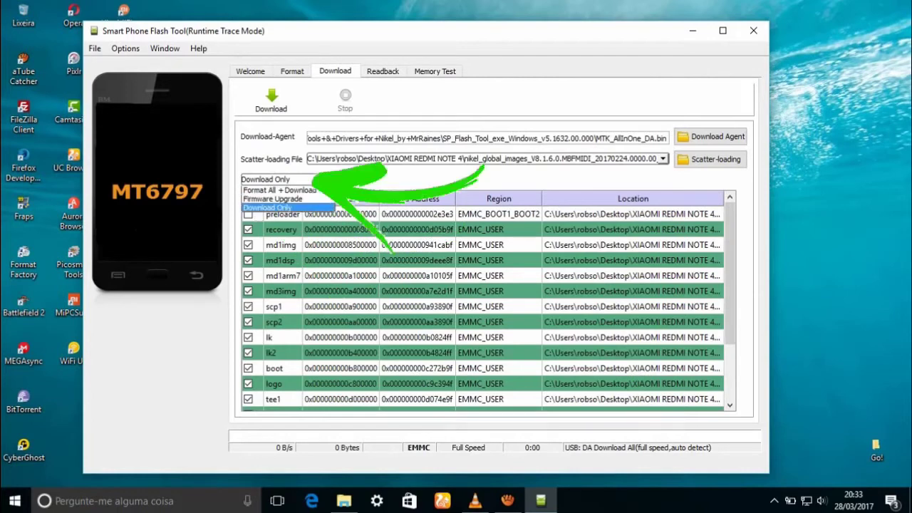
{"action": "key", "text": "Return"}
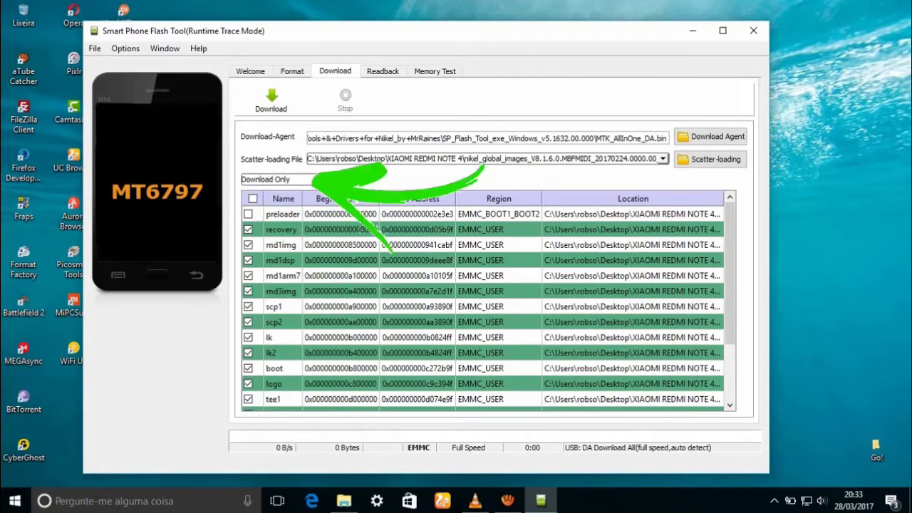
Set the USB connection speed to Full speed in the connection options, and start the firmware download
{"action": "key", "text": "alt+o"}
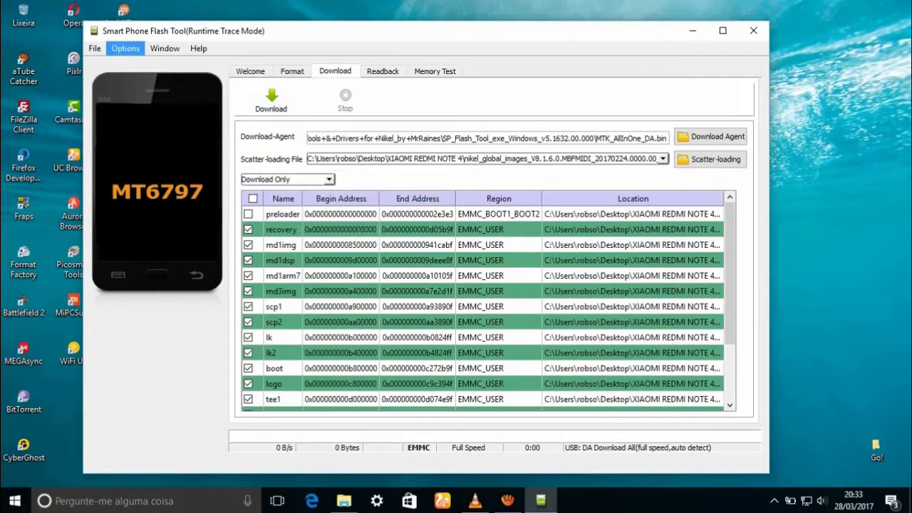
{"action": "key", "text": "Return"}
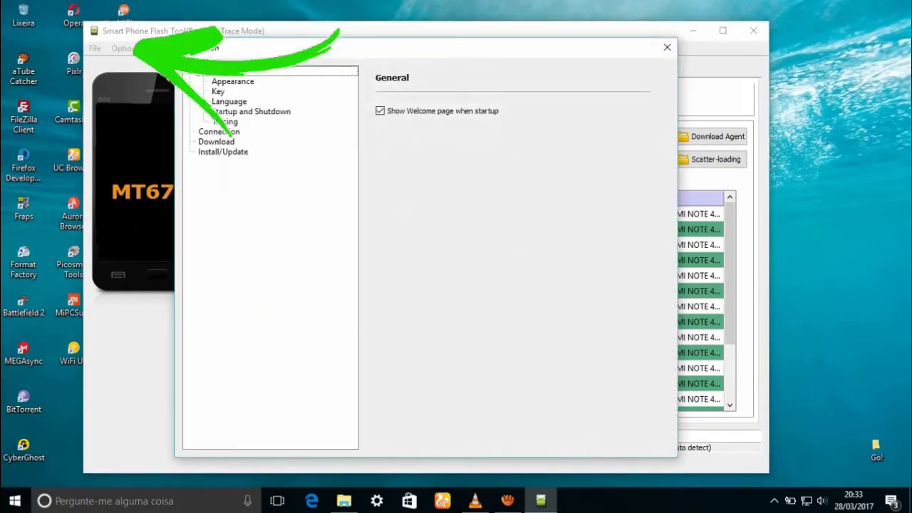
{"action": "left_click", "coordinate": [218, 131]}
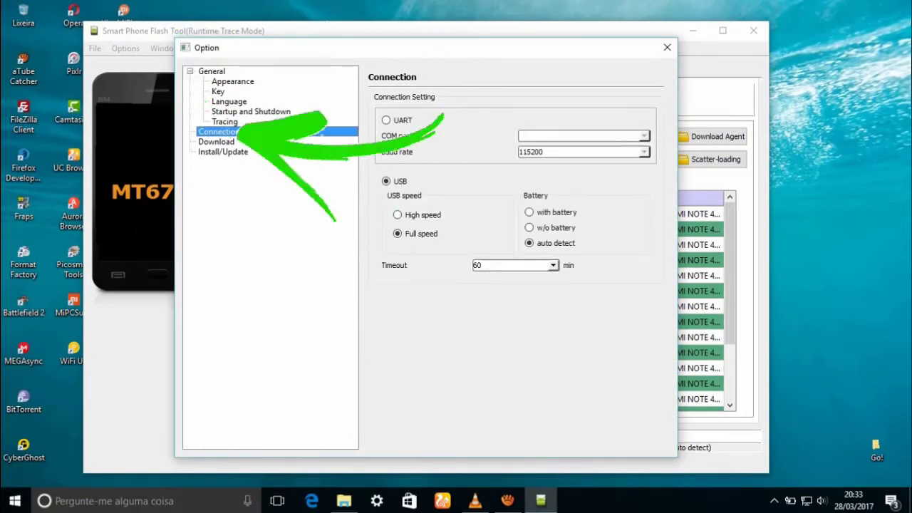
{"action": "left_click", "coordinate": [397, 214]}
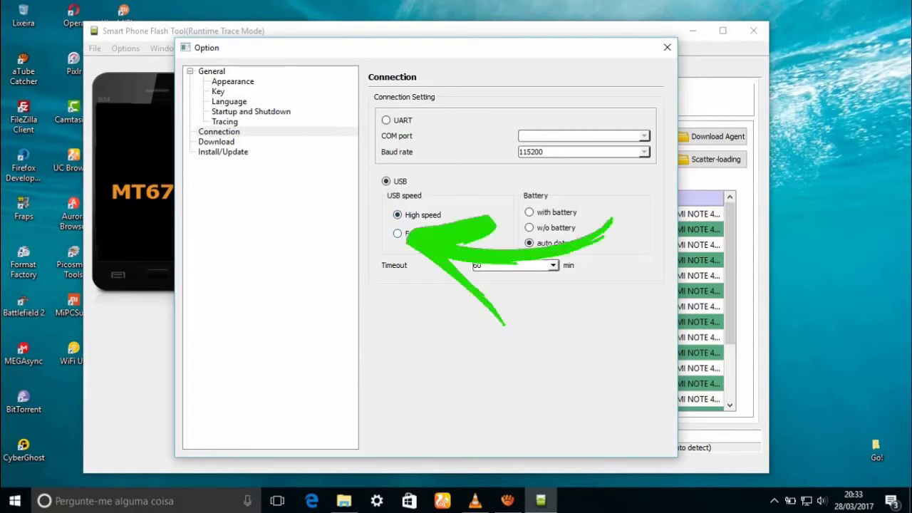
{"action": "left_click", "coordinate": [397, 233]}
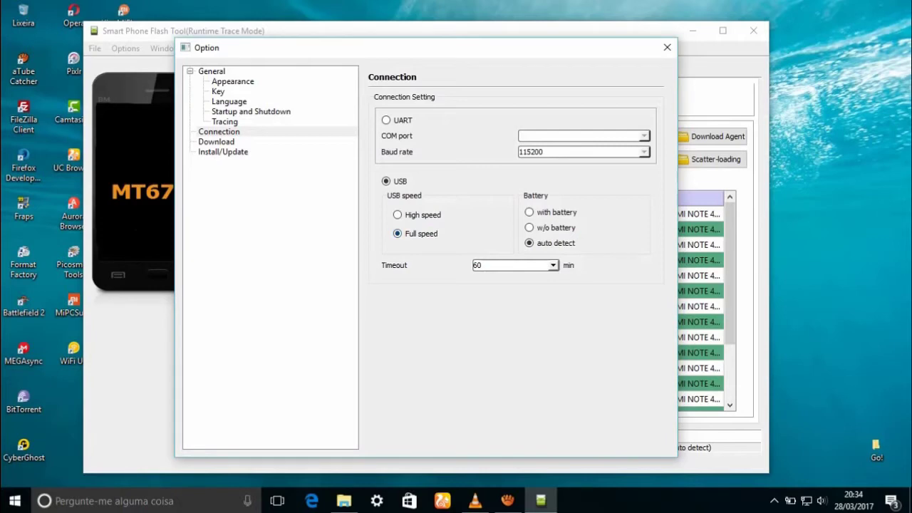
{"action": "left_click", "coordinate": [667, 47]}
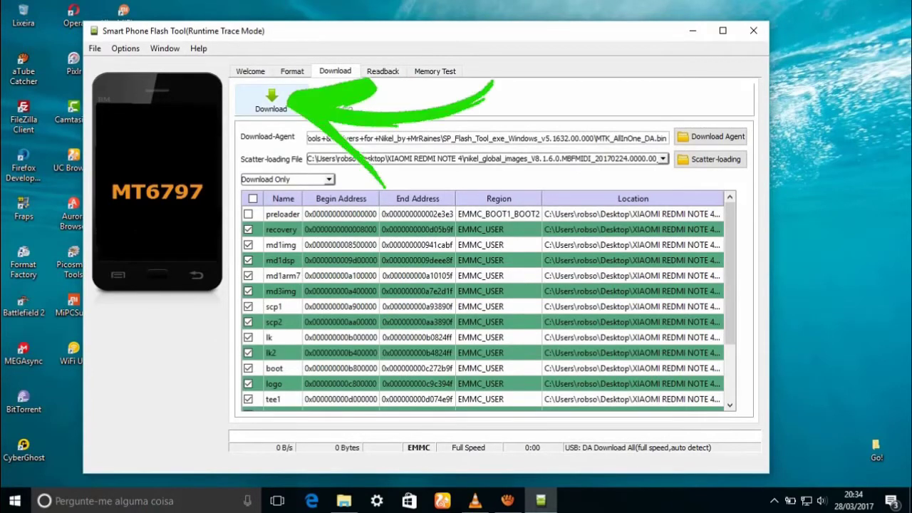
{"action": "left_click", "coordinate": [271, 100]}
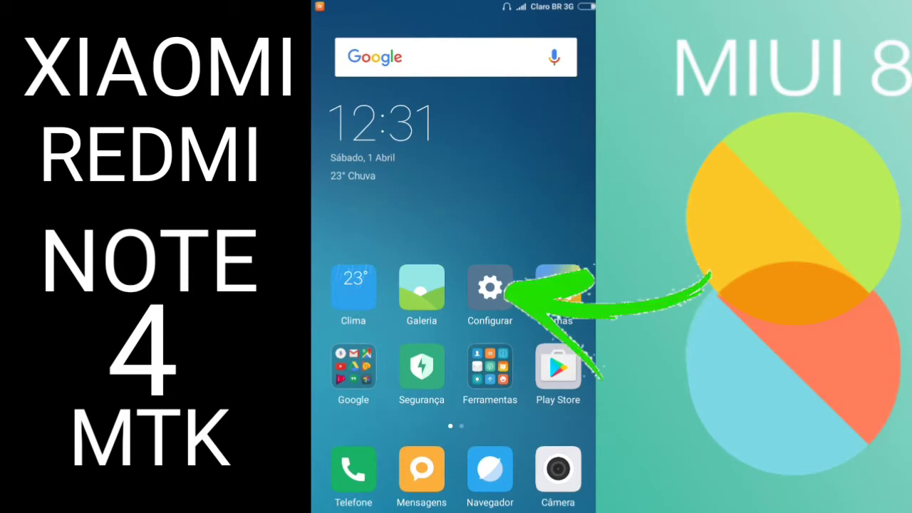
Activate the phone's developer mode through the Versão do MIUI entry in the Sobre o telefone settings
{"action": "left_click", "coordinate": [489, 287]}
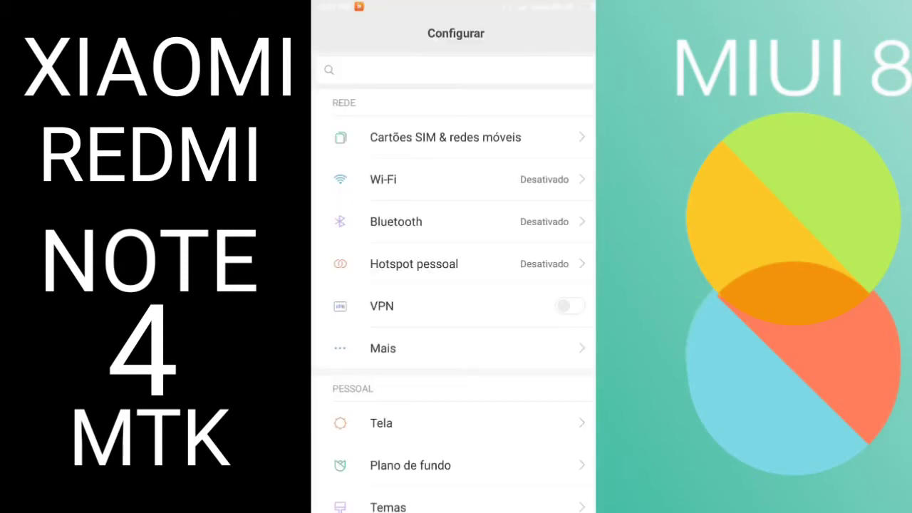
{"action": "scroll", "coordinate": [453, 284], "scroll_direction": "down", "scroll_amount": 15}
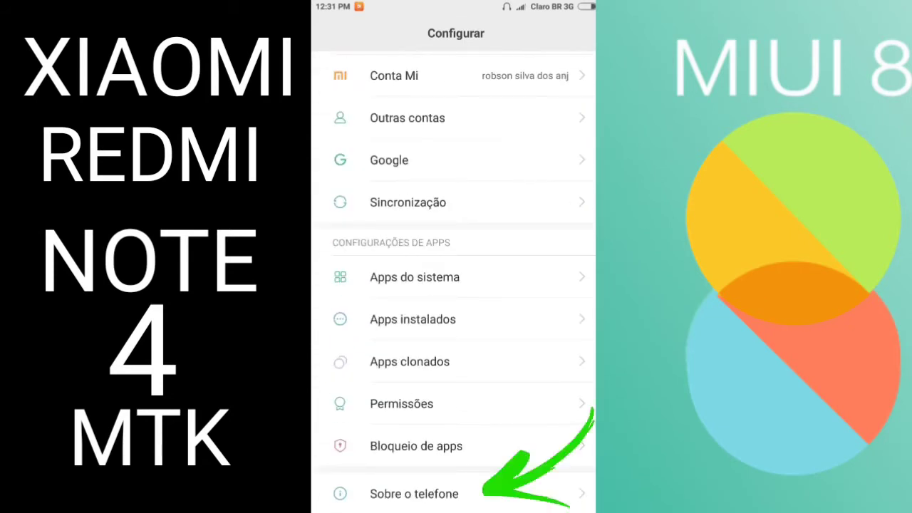
{"action": "left_click", "coordinate": [414, 493]}
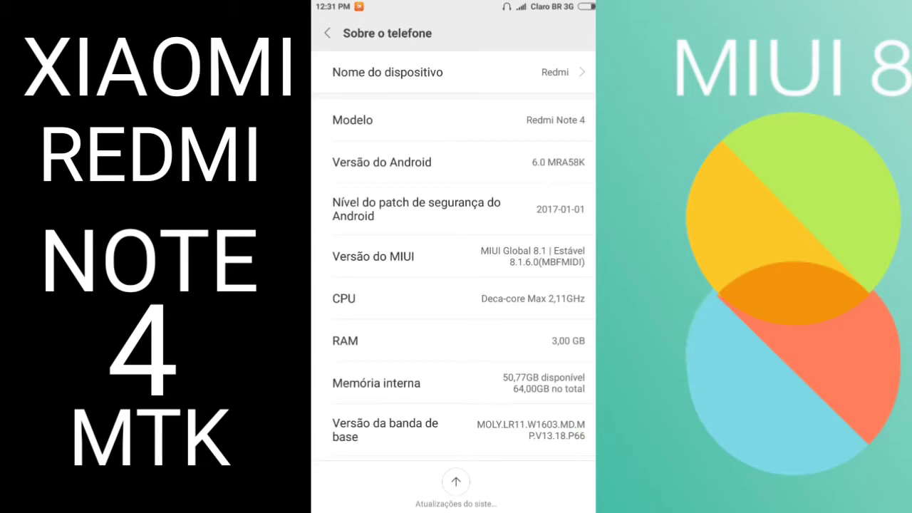
{"action": "left_click", "coordinate": [533, 256]}
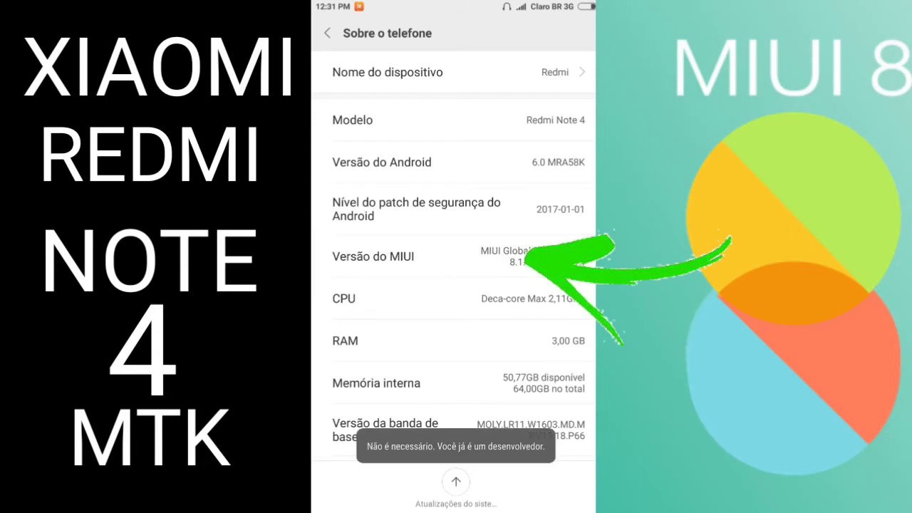
{"action": "left_click", "coordinate": [428, 257]}
{"action": "scroll", "coordinate": [456, 285], "scroll_direction": "down", "scroll_amount": 3}
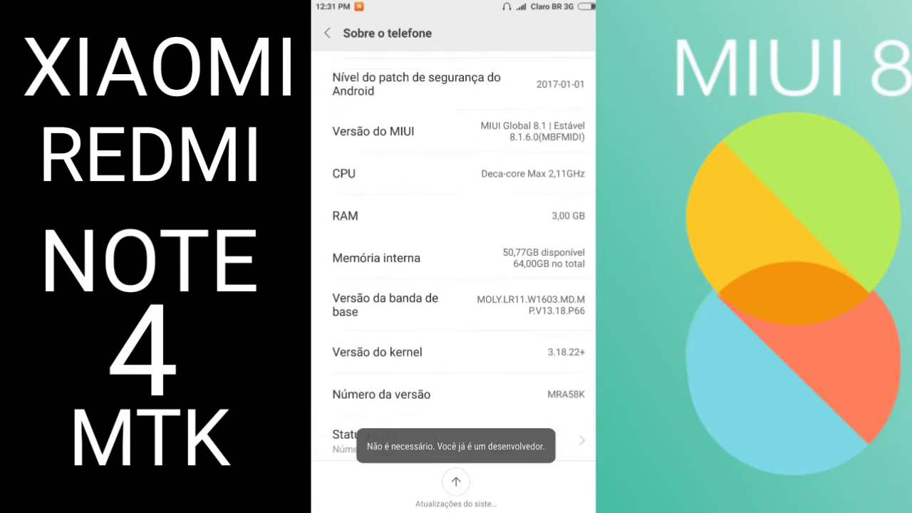
{"action": "scroll", "coordinate": [453, 256], "scroll_direction": "up", "scroll_amount": 3}
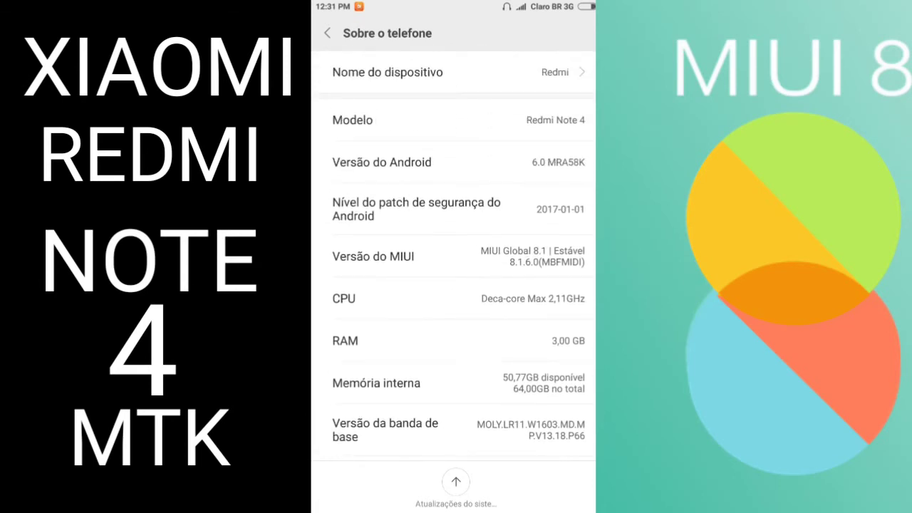
Open the Opções do desenvolvedor page within Configurações adicionais of the phone's settings
{"action": "left_click", "coordinate": [327, 33]}
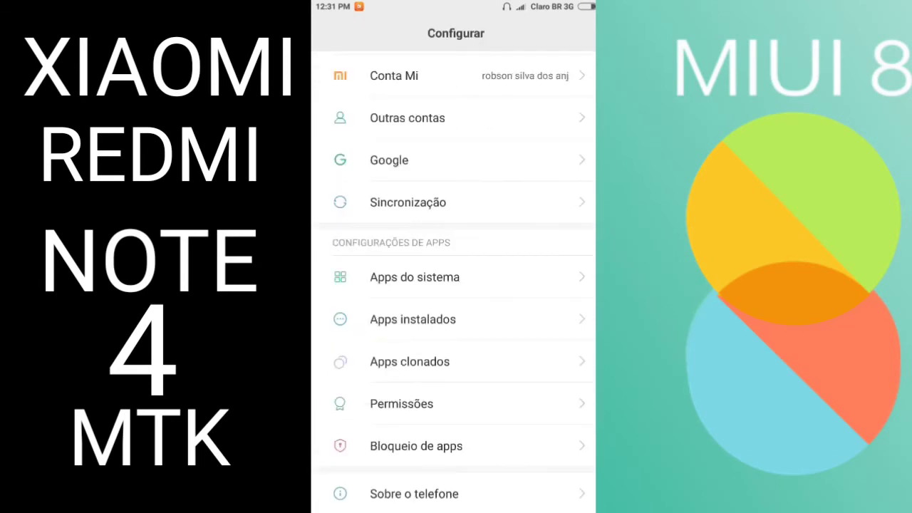
{"action": "scroll", "coordinate": [452, 285], "scroll_direction": "up", "scroll_amount": 4}
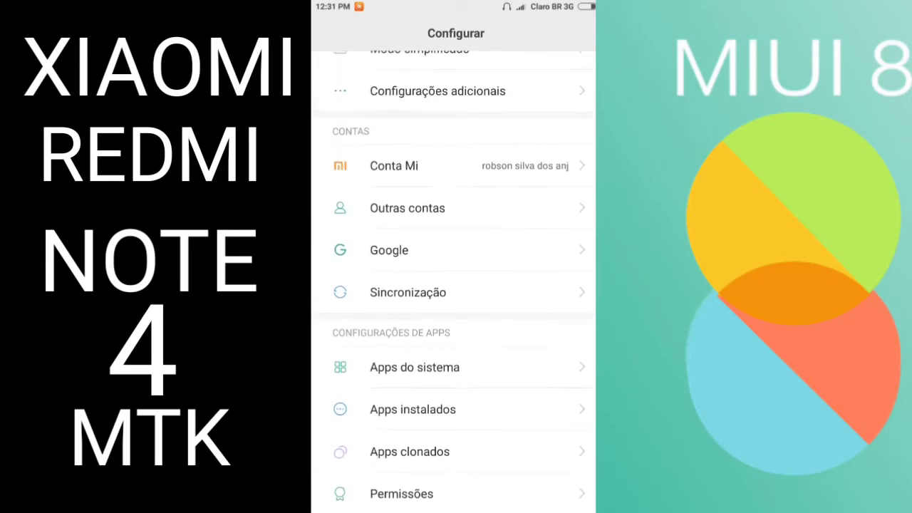
{"action": "scroll", "coordinate": [453, 285], "scroll_direction": "up", "scroll_amount": 1}
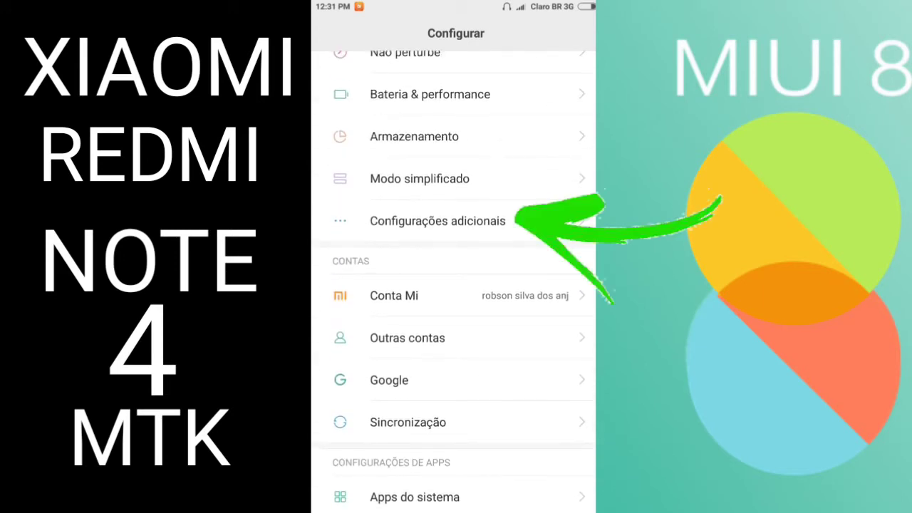
{"action": "left_click", "coordinate": [438, 220]}
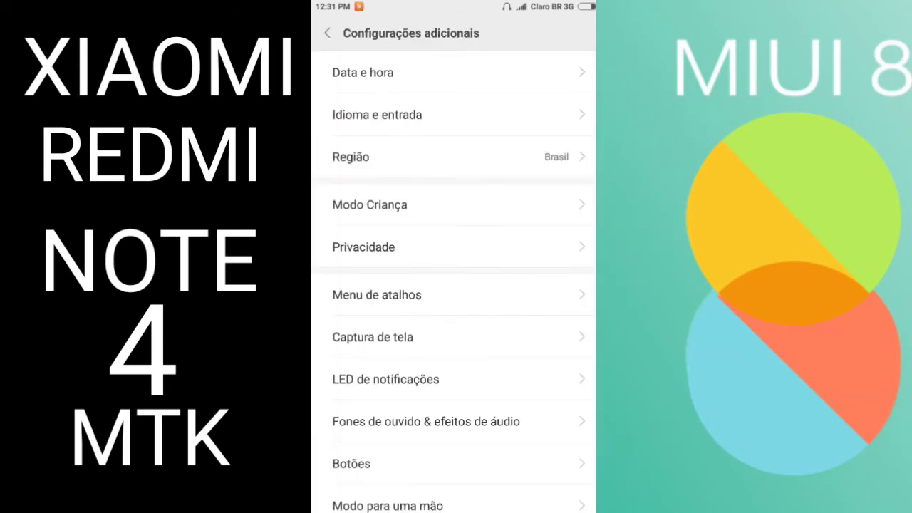
{"action": "scroll", "coordinate": [453, 285], "scroll_direction": "down", "scroll_amount": 4}
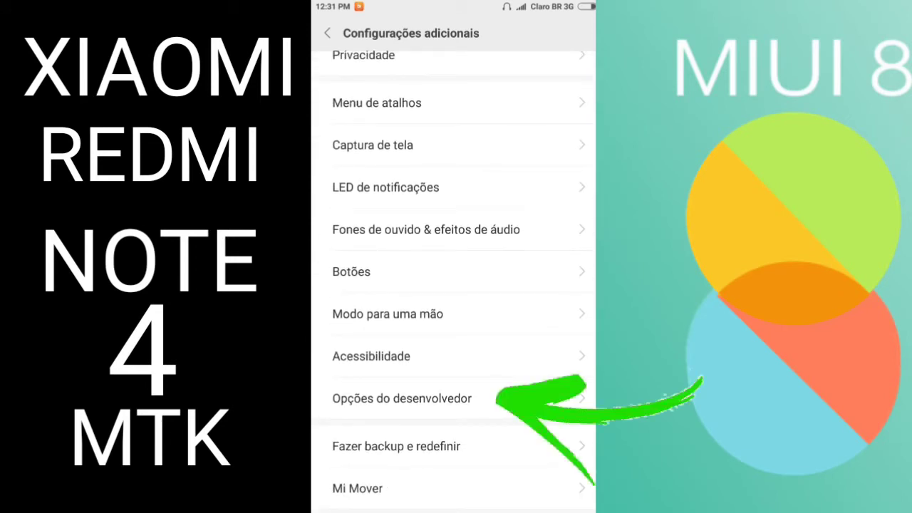
{"action": "left_click", "coordinate": [402, 399]}
Enable Depuração USB in the developer options and allow USB debugging
{"action": "scroll", "coordinate": [453, 284], "scroll_direction": "down", "scroll_amount": 4}
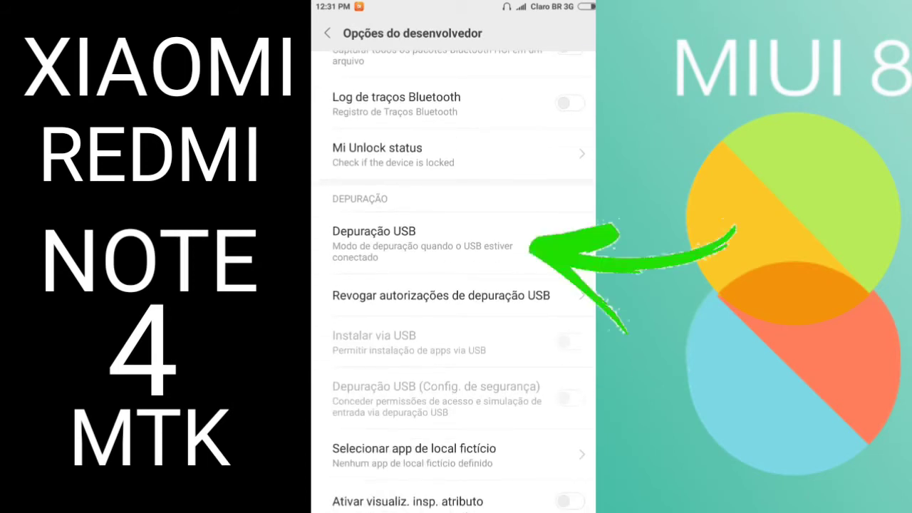
{"action": "left_click", "coordinate": [570, 244]}
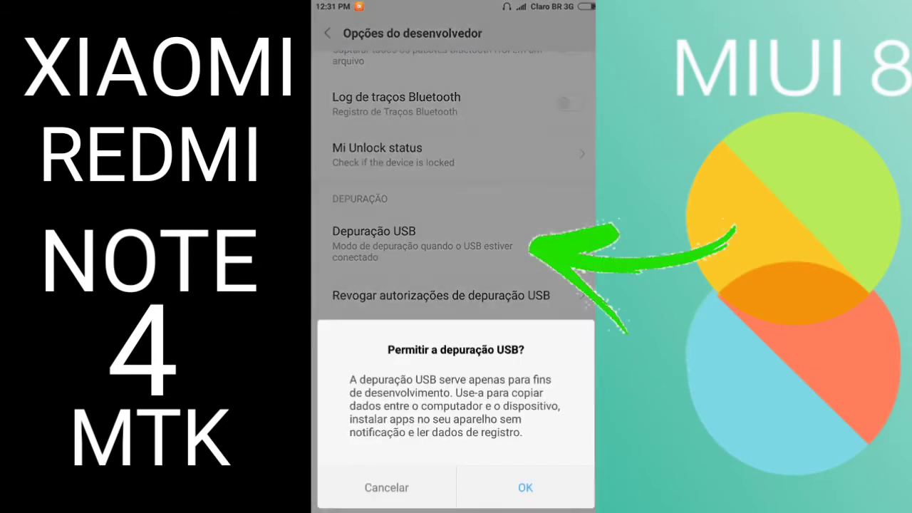
{"action": "left_click", "coordinate": [525, 487]}
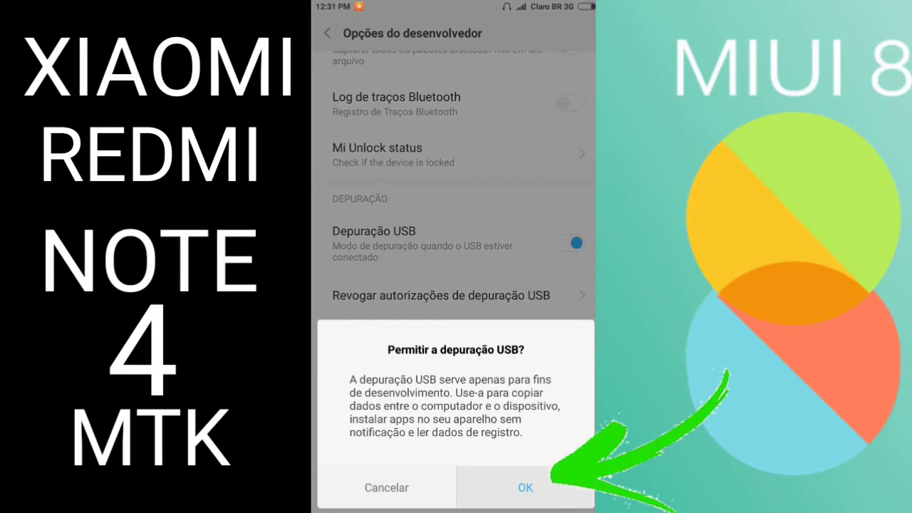
Leave the developer options for the phone's home screen and power off the phone
{"action": "scroll", "coordinate": [453, 285], "scroll_direction": "down", "scroll_amount": 4}
{"action": "scroll", "coordinate": [453, 285], "scroll_direction": "down", "scroll_amount": 15}
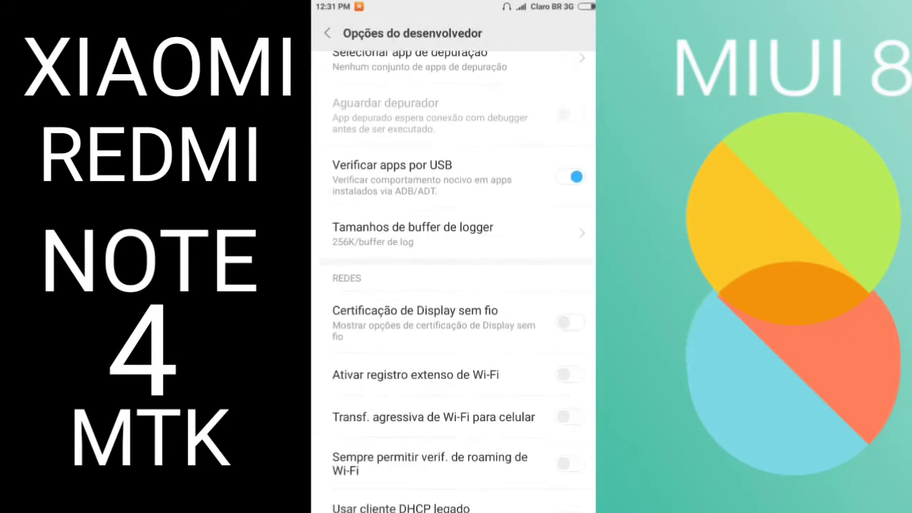
{"action": "scroll", "coordinate": [452, 285], "scroll_direction": "up", "scroll_amount": 15}
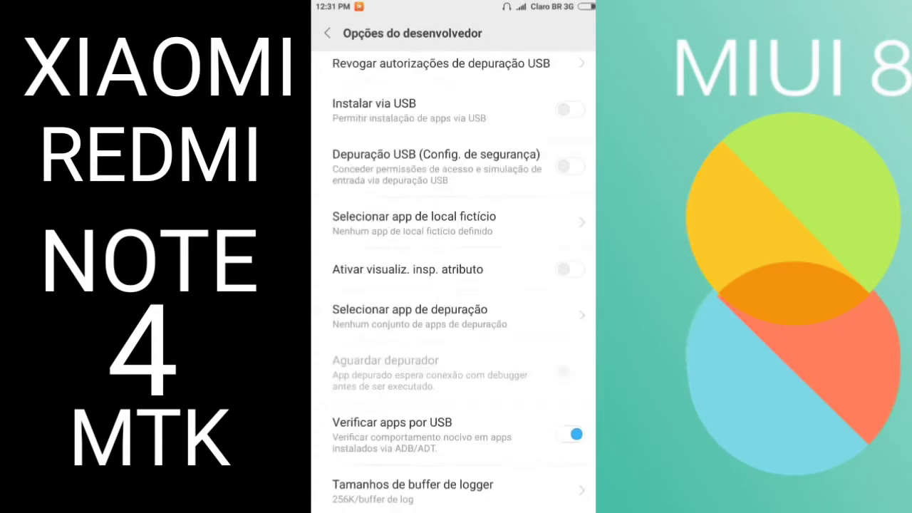
{"action": "key", "text": "Home"}
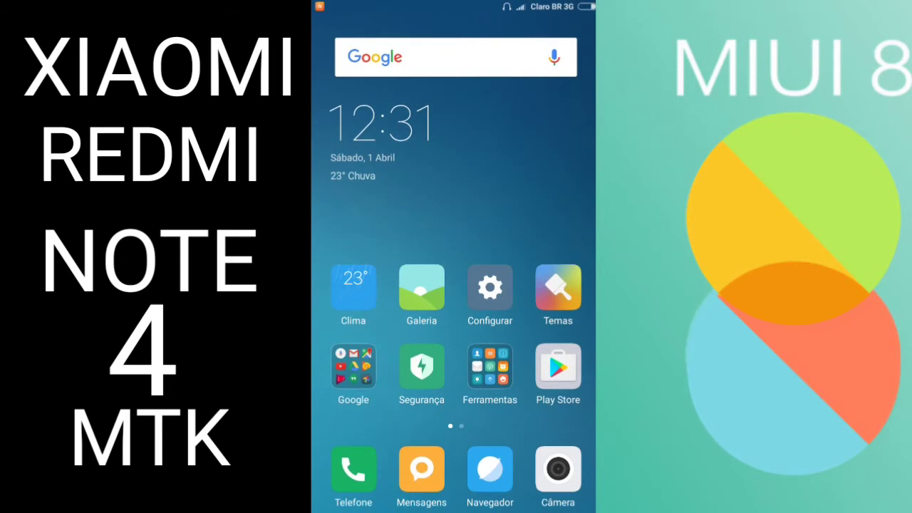
{"action": "key", "text": "XF86PowerOff"}
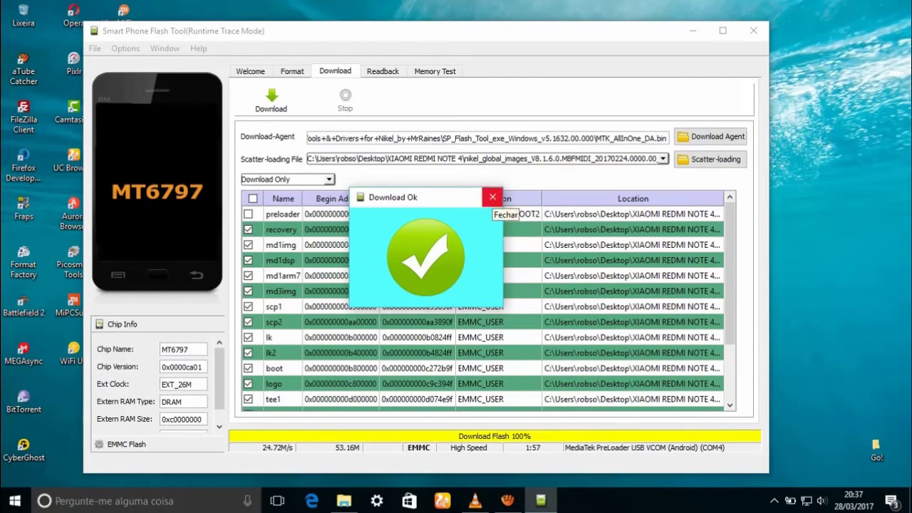
Close the Download Ok message, the flash tool and its folder window, and move the XIAOMI REDMI NOTE 4 folder to the desktop's upper-right corner
{"action": "left_click", "coordinate": [492, 197]}
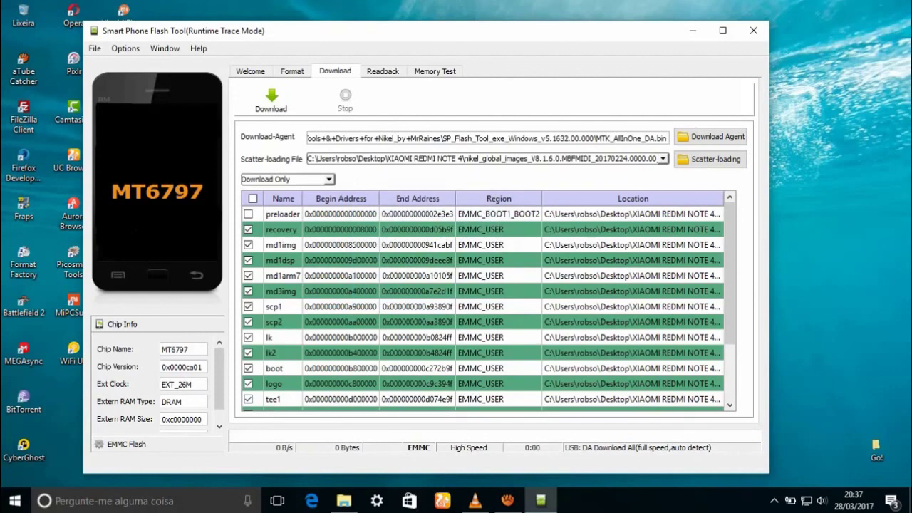
{"action": "left_click", "coordinate": [752, 30]}
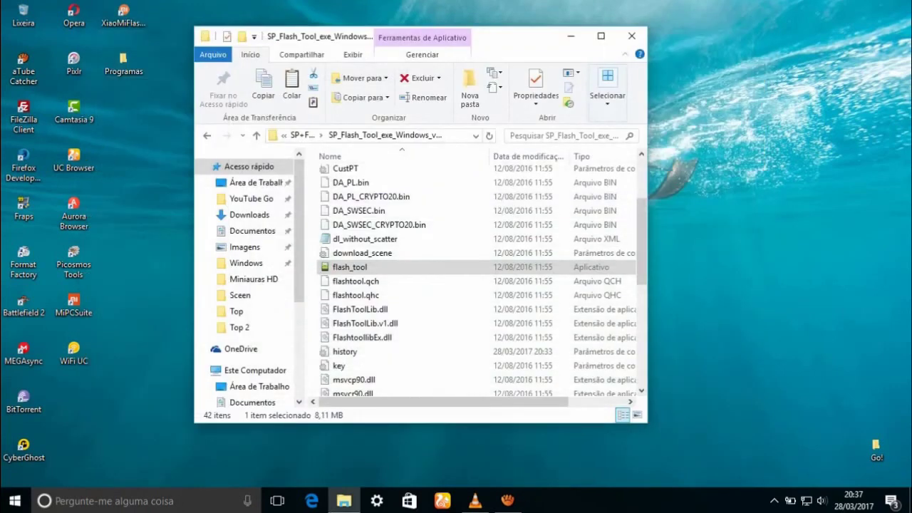
{"action": "left_click", "coordinate": [631, 36]}
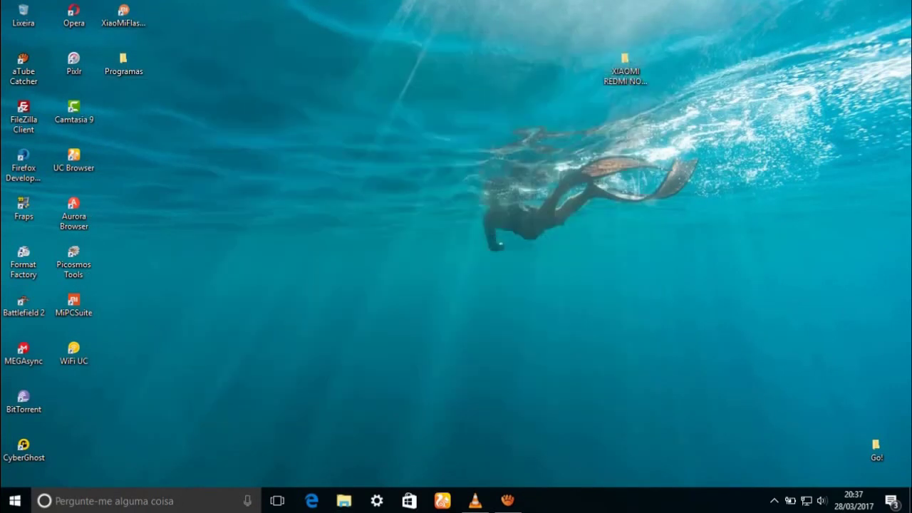
{"action": "left_click_drag", "start_coordinate": [624, 60], "coordinate": [876, 12]}
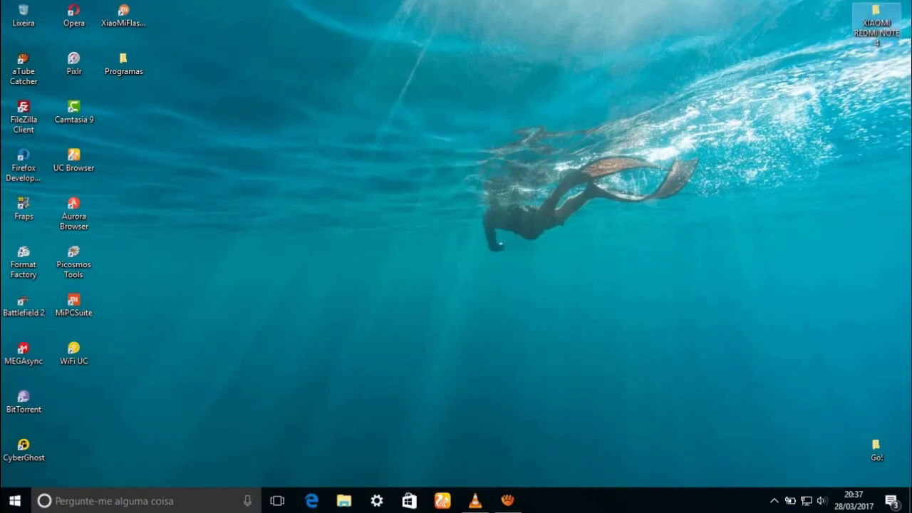